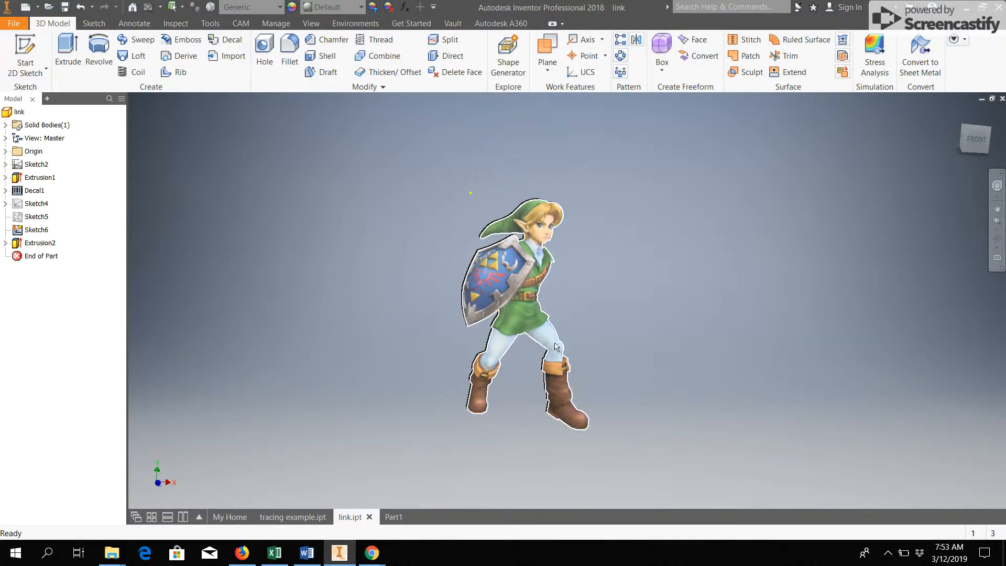
pyautogui.moveTo(544, 338)
pyautogui.keyDown('shift'); pyautogui.mouseDown(button='middle')
pyautogui.moveTo(550, 309)
pyautogui.moveTo(533, 336)
pyautogui.mouseUp(button='middle'); pyautogui.keyUp('shift')
pyautogui.keyDown('shift'); pyautogui.moveTo(570, 300); pyautogui.dragTo(496, 342, button='middle'); pyautogui.keyUp('shift')
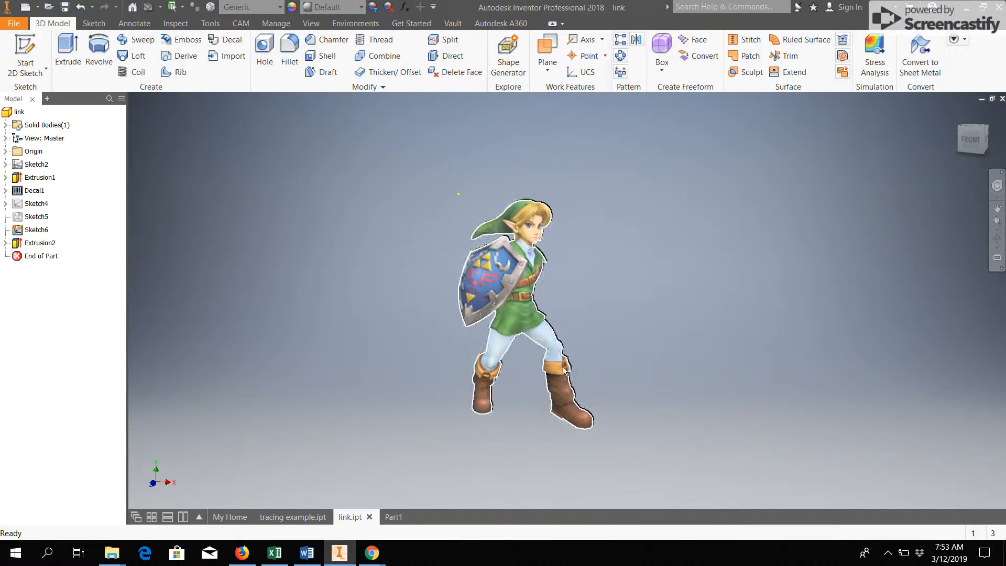
pyautogui.keyDown('shift'); pyautogui.moveTo(573, 337); pyautogui.dragTo(591, 365, button='middle'); pyautogui.keyUp('shift')
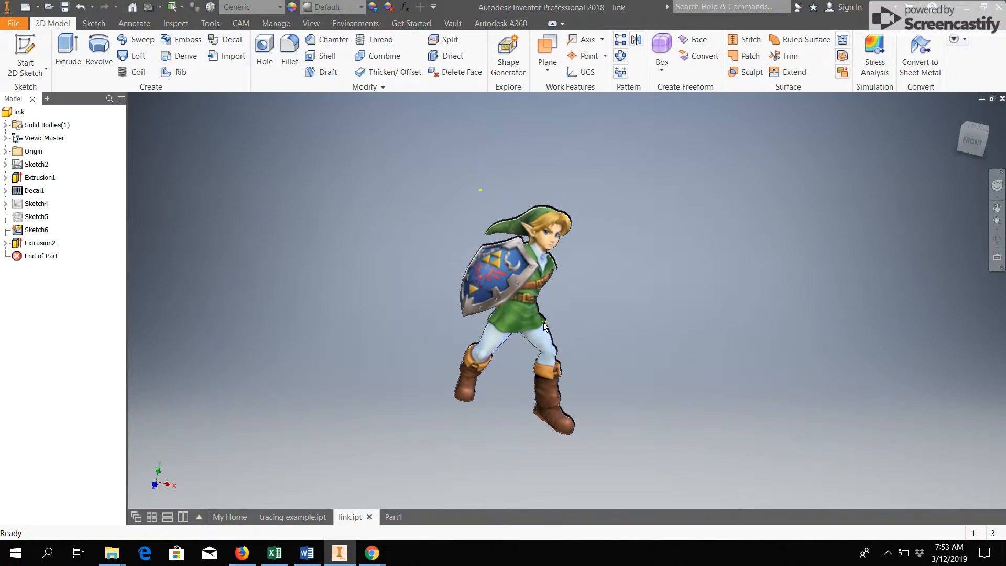
pyautogui.keyDown('shift'); pyautogui.moveTo(513, 338); pyautogui.dragTo(555, 362, button='middle'); pyautogui.keyUp('shift')
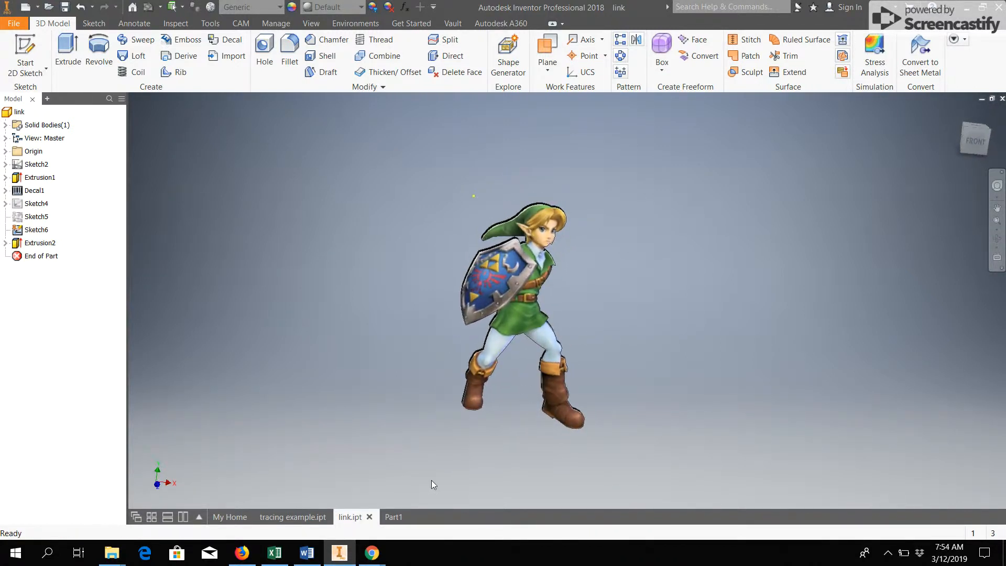
# Step: Switch to the empty Part1 document and start a 2D sketch on the XY plane
pyautogui.click(399, 517)
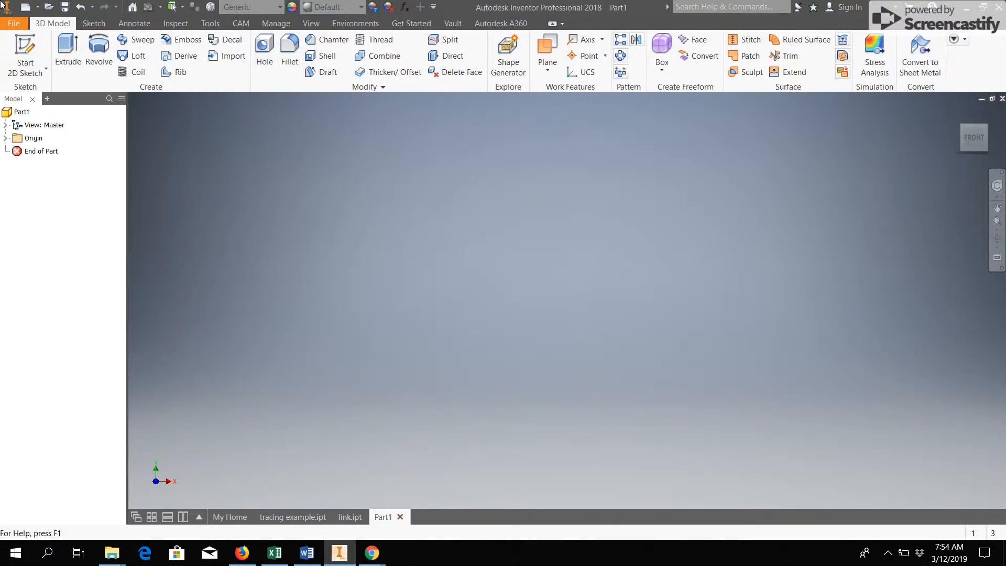
pyautogui.click(24, 50)
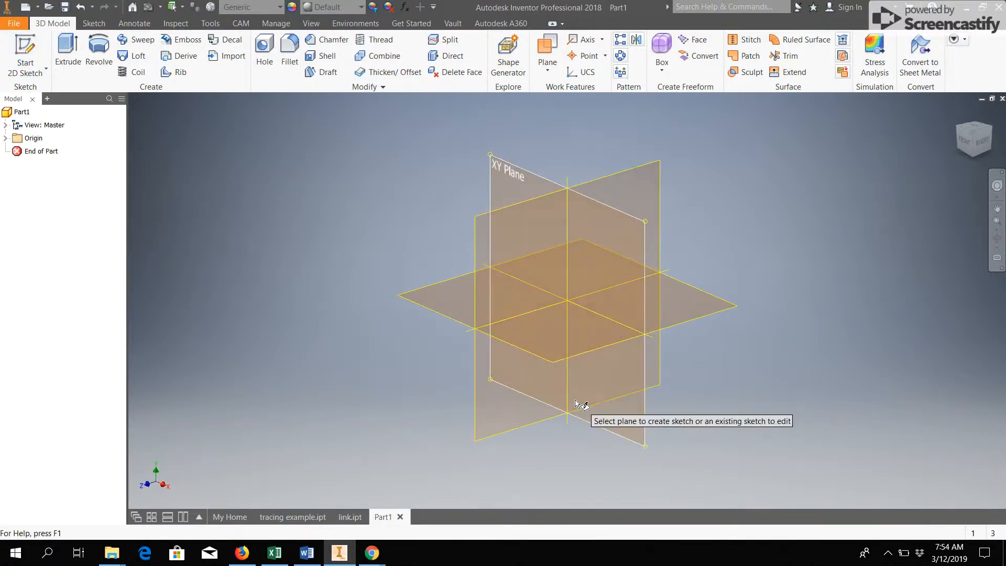
pyautogui.click(517, 184)
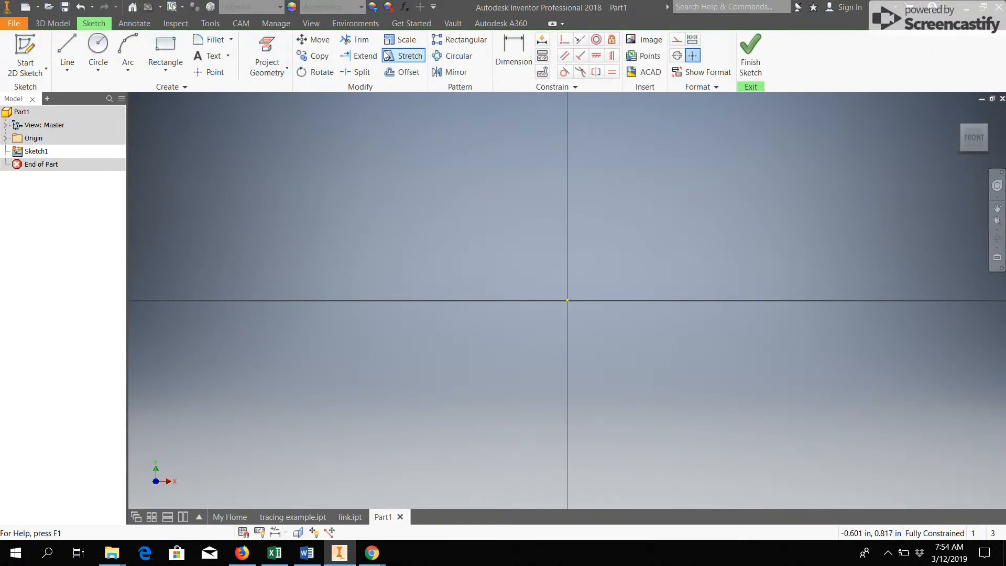
# Step: Insert the "green link" image into the sketch and place one copy near the origin
pyautogui.click(646, 42)
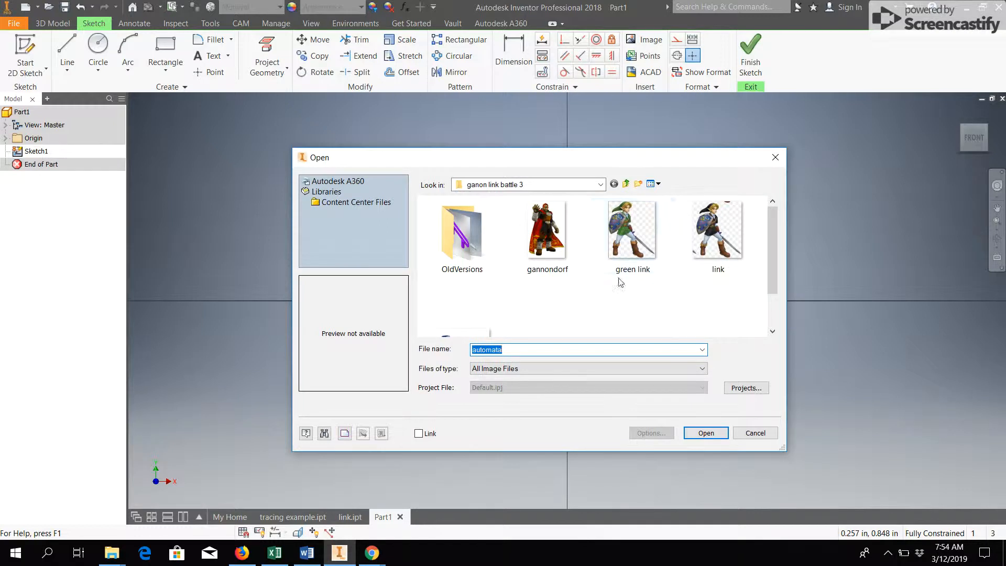
pyautogui.click(626, 229)
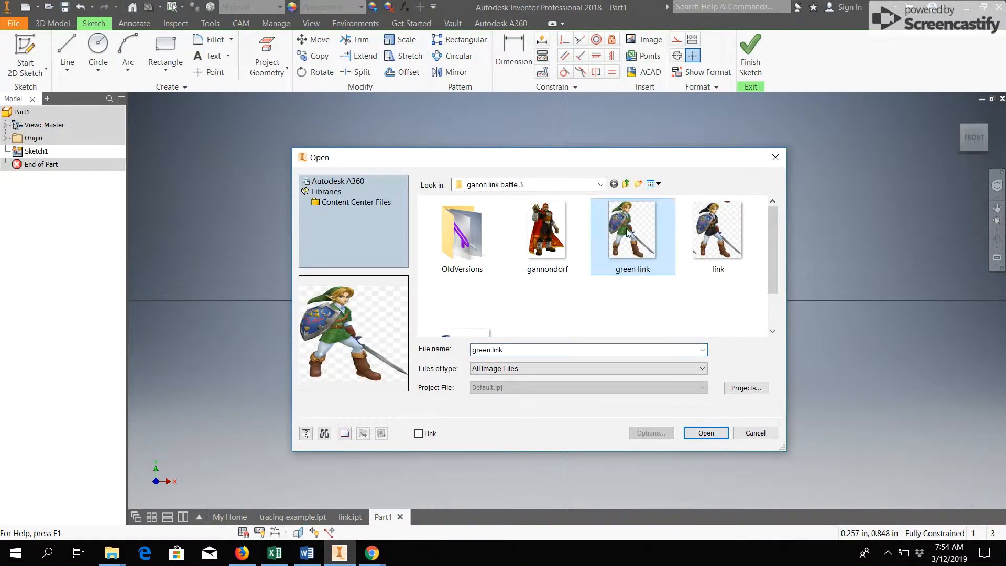
pyautogui.click(714, 437)
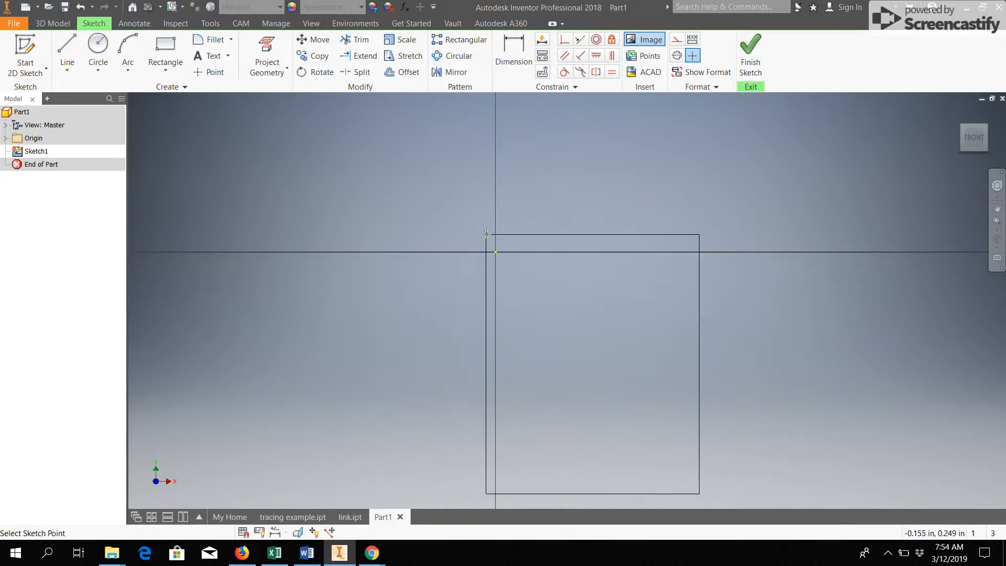
pyautogui.click(475, 190)
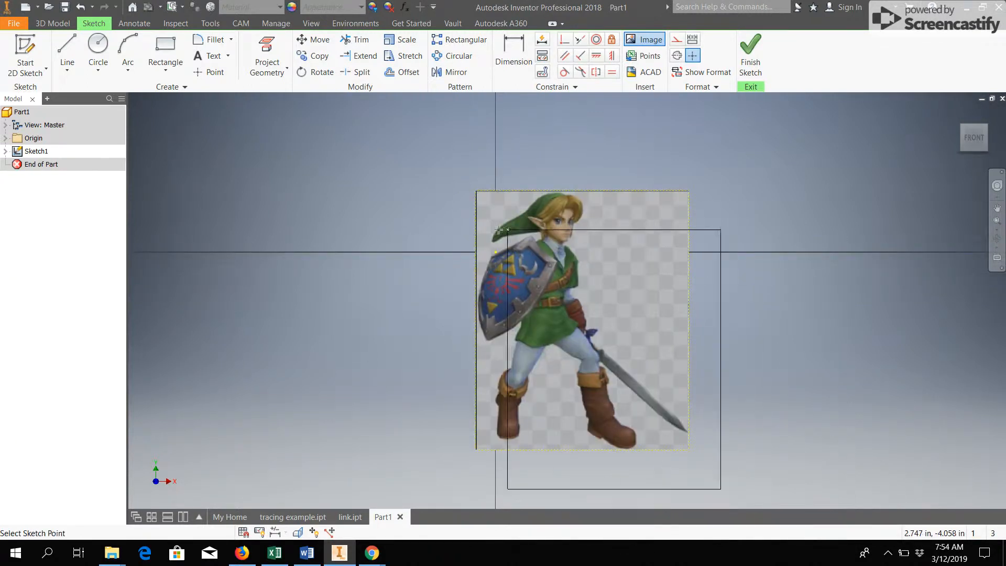
pyautogui.press('Escape')
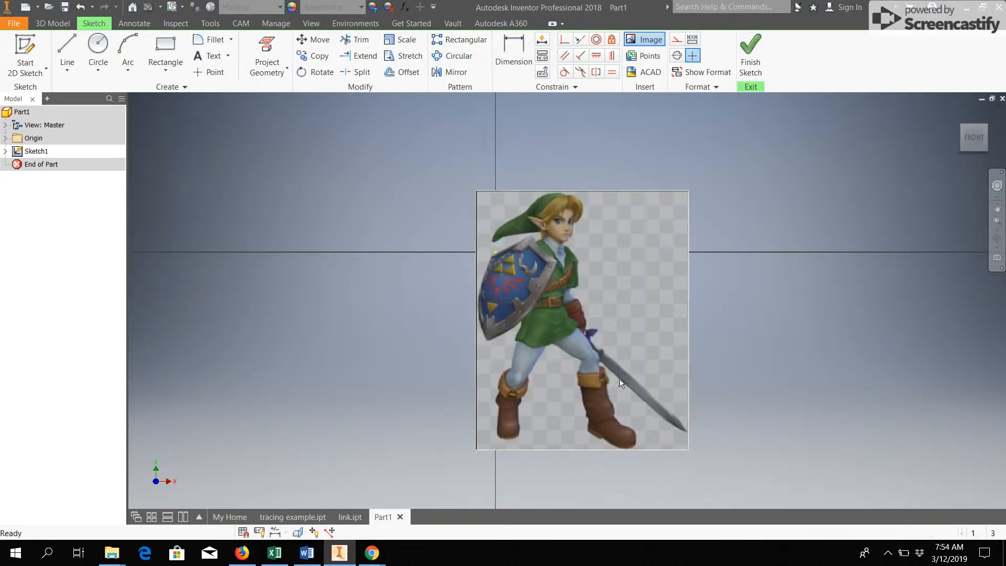
# Step: Move the image below and right of the origin, and dimension its upper edge 0 in from the origin
pyautogui.moveTo(559, 308); pyautogui.dragTo(623, 369)
pyautogui.click(521, 46)
pyautogui.click(566, 251)
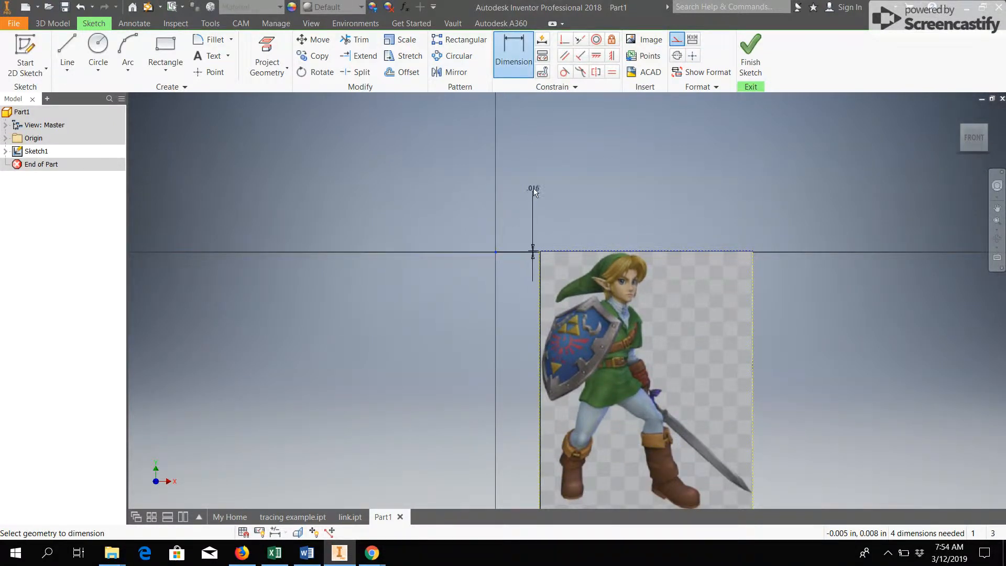
pyautogui.click(529, 219)
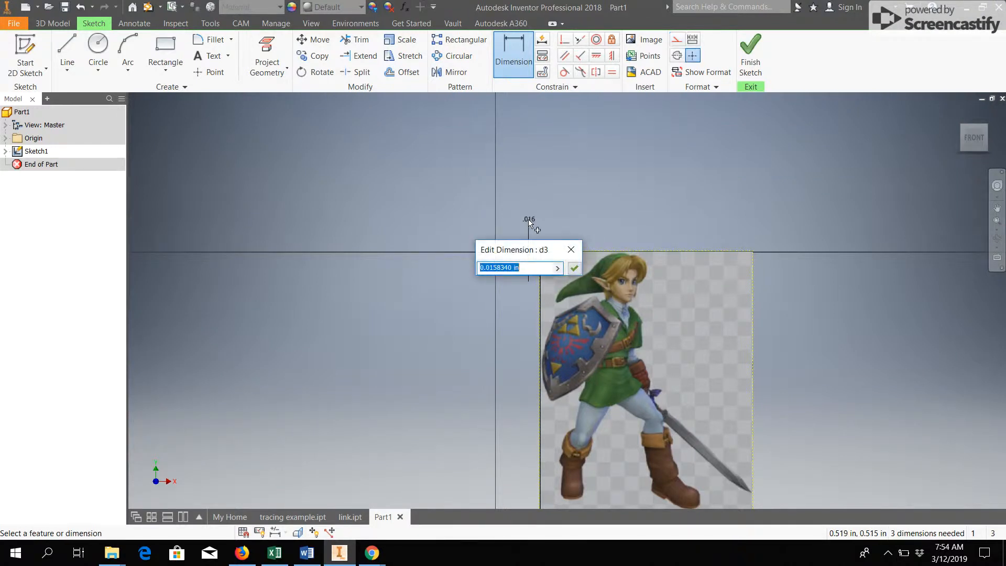
pyautogui.write('0')
pyautogui.press('Return')
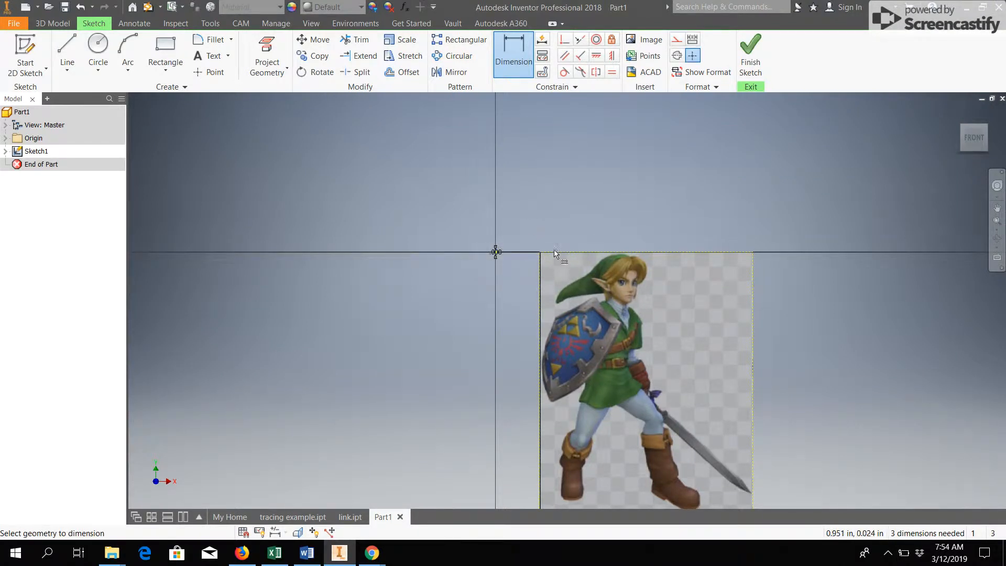
# Step: Dimension the image's left edge 0 in from the origin so its upper-left corner is anchored there
pyautogui.click(495, 252)
pyautogui.click(524, 198)
pyautogui.write('0')
pyautogui.press('Return')
pyautogui.scroll(-3, 608, 284)
pyautogui.scroll(3, 546, 246)
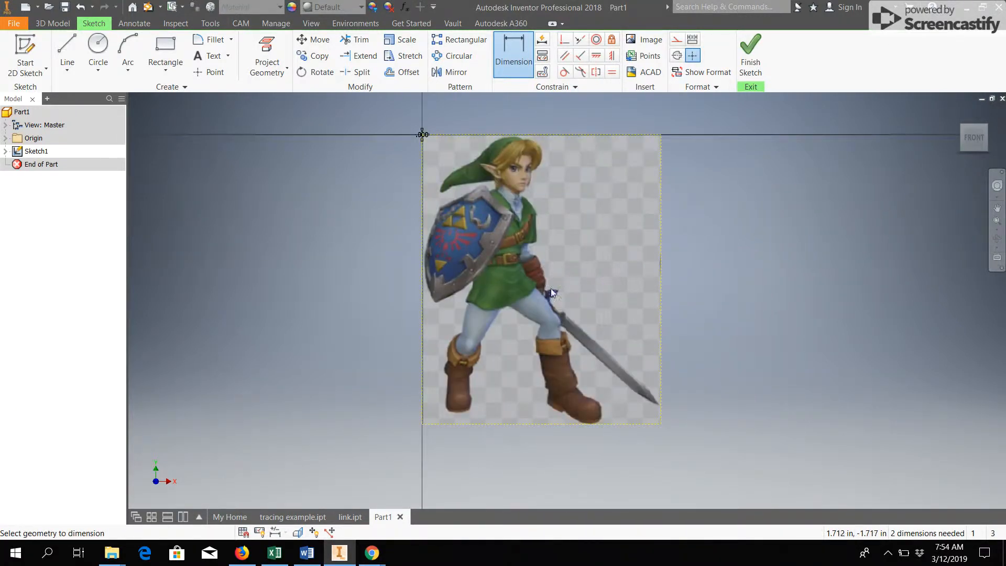
pyautogui.press('Escape')
pyautogui.moveTo(662, 423)
pyautogui.mouseDown()
pyautogui.moveTo(678, 421)
pyautogui.moveTo(750, 330)
pyautogui.moveTo(655, 367)
pyautogui.moveTo(485, 257)
pyautogui.moveTo(564, 314)
pyautogui.moveTo(466, 336)
pyautogui.moveTo(650, 375)
pyautogui.moveTo(640, 371)
pyautogui.moveTo(662, 424)
pyautogui.mouseUp()
pyautogui.hotkey('ctrl', 'z')
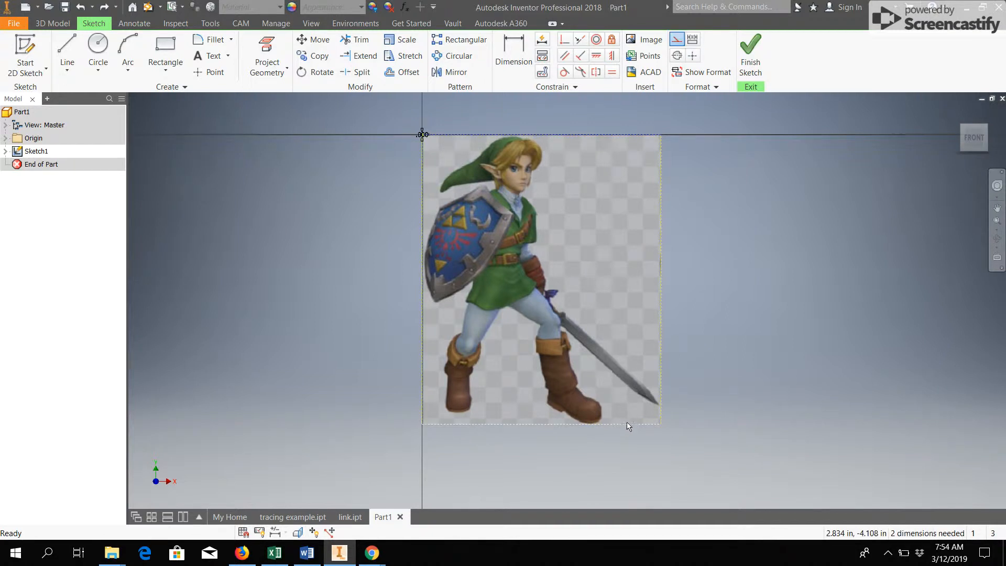
# Step: Dimension the image's height between its upper and lower edges, set it to 2 in, and finish the sketch
pyautogui.click(514, 52)
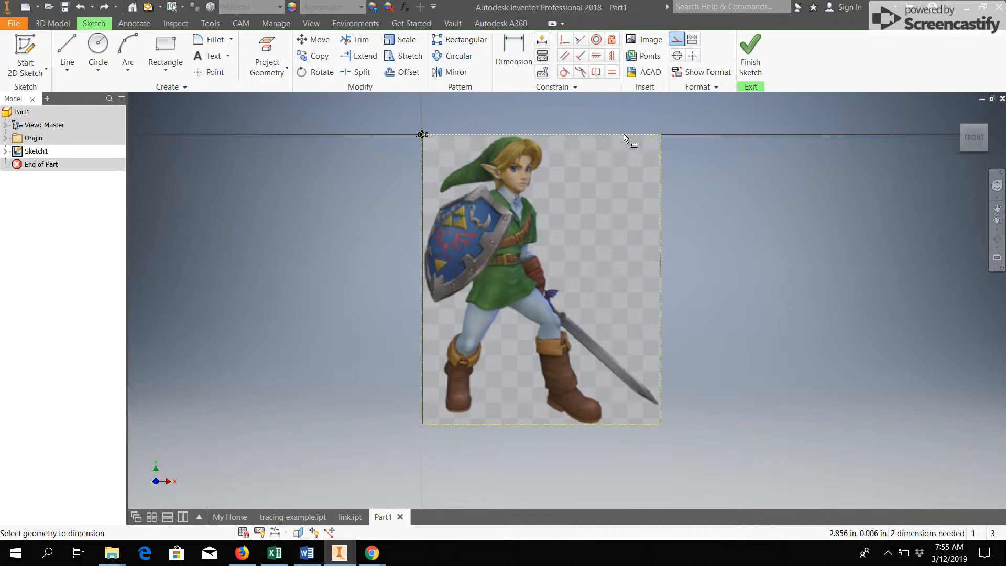
pyautogui.click(624, 135)
pyautogui.press('Escape')
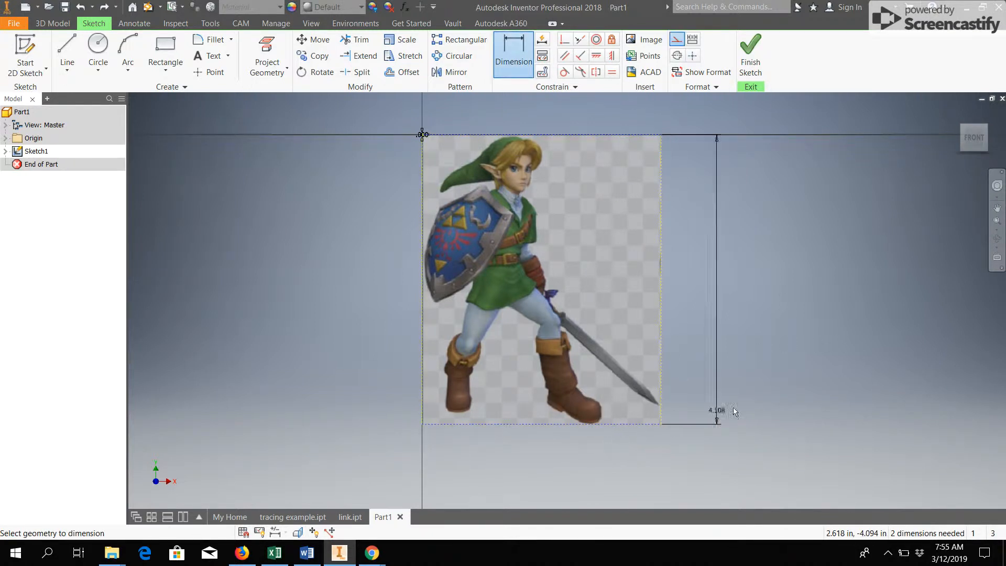
pyautogui.click(733, 343)
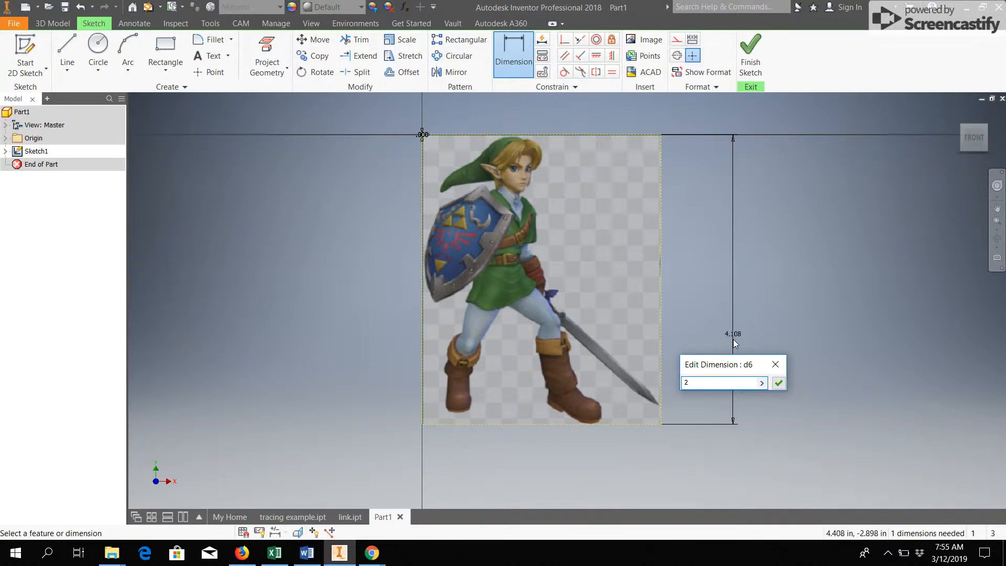
pyautogui.press('Return')
pyautogui.scroll(3, 464, 207)
pyautogui.moveTo(464, 207)
pyautogui.mouseDown(button='middle')
pyautogui.moveTo(464, 374)
pyautogui.moveTo(485, 336)
pyautogui.mouseUp(button='middle')
pyautogui.click(750, 52)
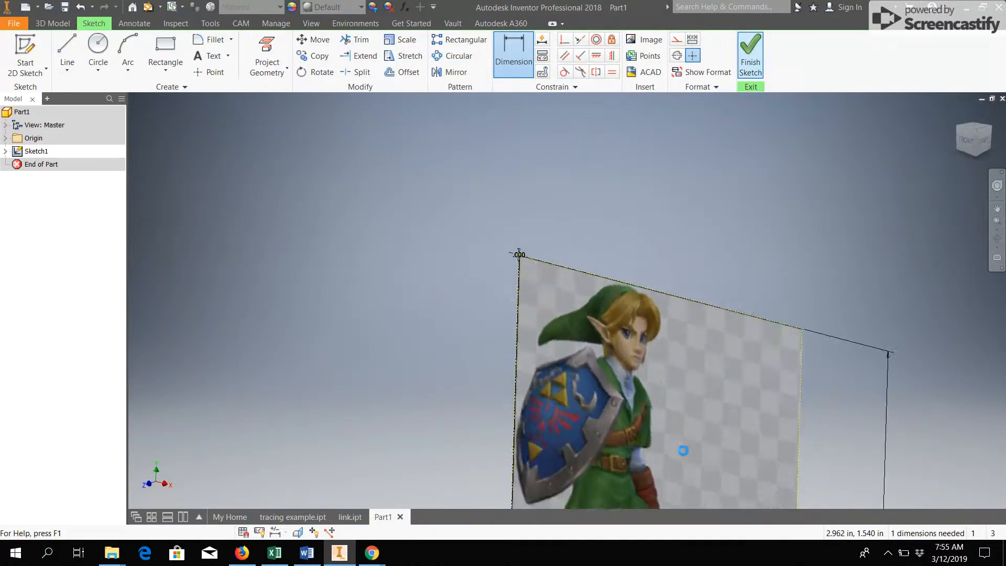
# Step: Start a second 2D sketch on the XY plane, over the placed image
pyautogui.moveTo(604, 255); pyautogui.dragTo(598, 253, button='middle')
pyautogui.keyDown('shift'); pyautogui.moveTo(592, 348); pyautogui.dragTo(595, 282, button='middle'); pyautogui.keyUp('shift')
pyautogui.scroll(-3, 576, 304)
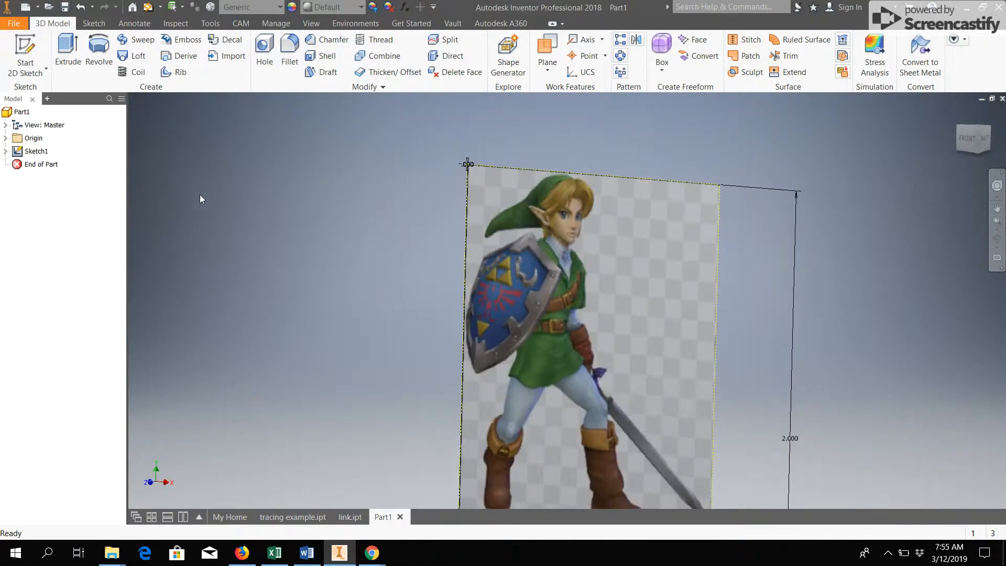
pyautogui.click(25, 52)
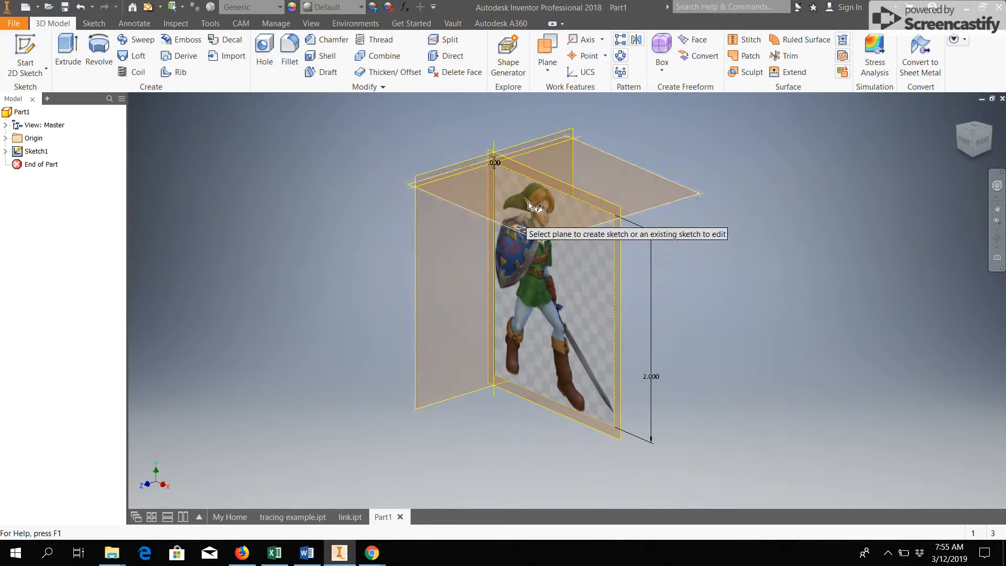
pyautogui.click(603, 209)
# Step: Trace the underside of the character's green hat with three connected lines, from the hair behind the ear to the hat's tip
pyautogui.moveTo(676, 385); pyautogui.dragTo(525, 210, button='middle')
pyautogui.scroll(3, 506, 228)
pyautogui.moveTo(443, 259); pyautogui.dragTo(494, 295, button='middle')
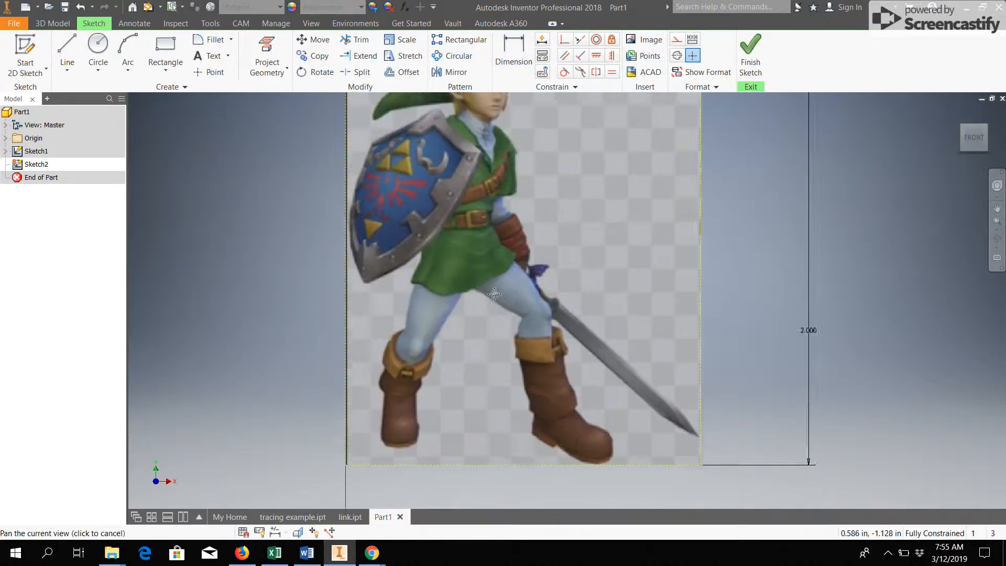
pyautogui.scroll(-3, 494, 295)
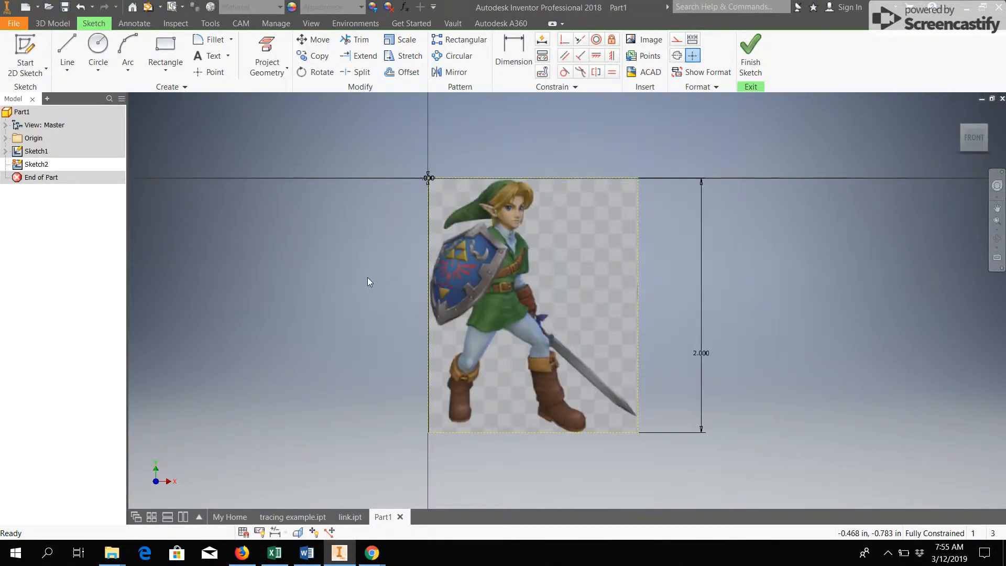
pyautogui.moveTo(498, 348); pyautogui.dragTo(483, 302, button='middle')
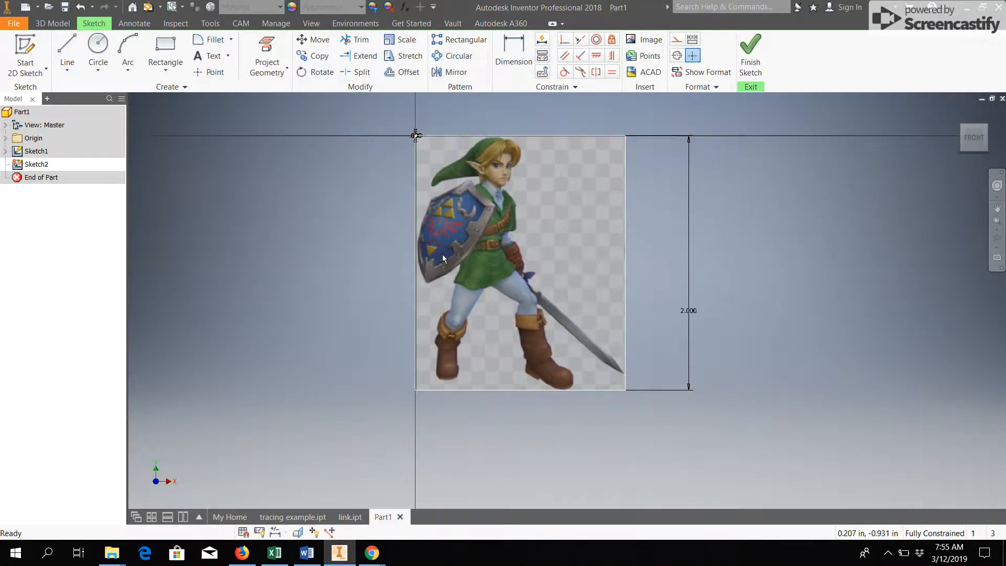
pyautogui.scroll(5, 442, 257)
pyautogui.scroll(-4, 442, 258)
pyautogui.moveTo(445, 241); pyautogui.dragTo(446, 285, button='middle')
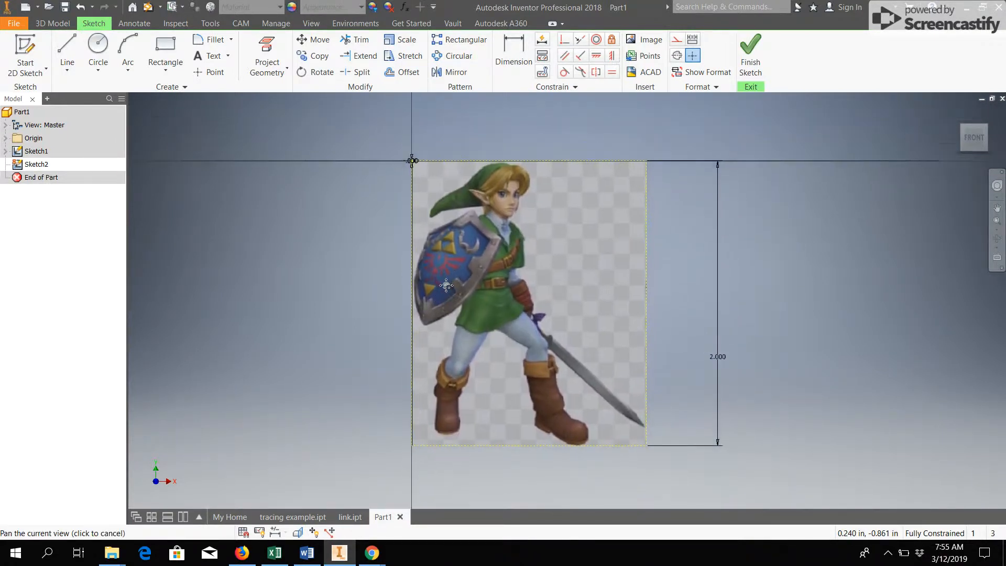
pyautogui.scroll(6, 458, 240)
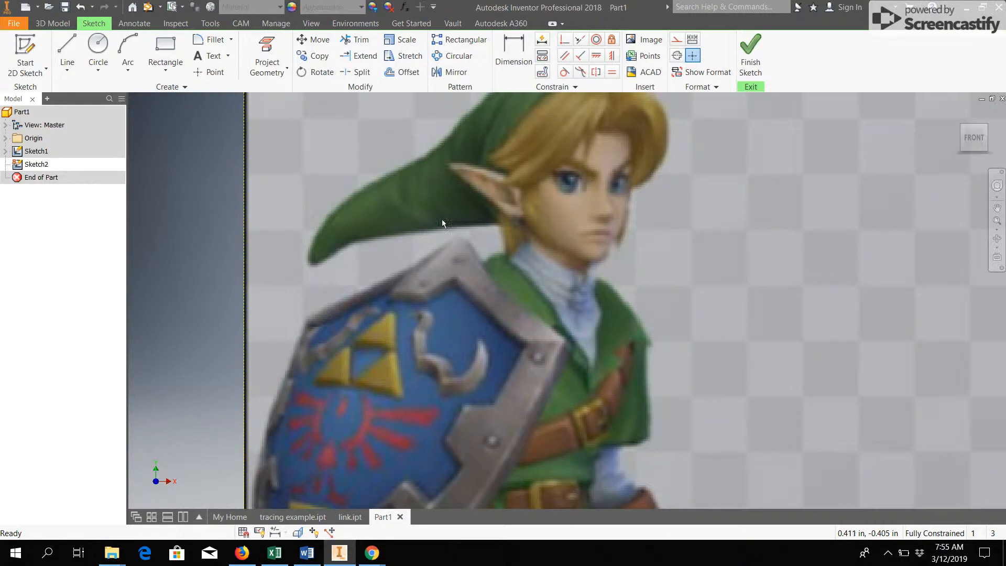
pyautogui.click(71, 50)
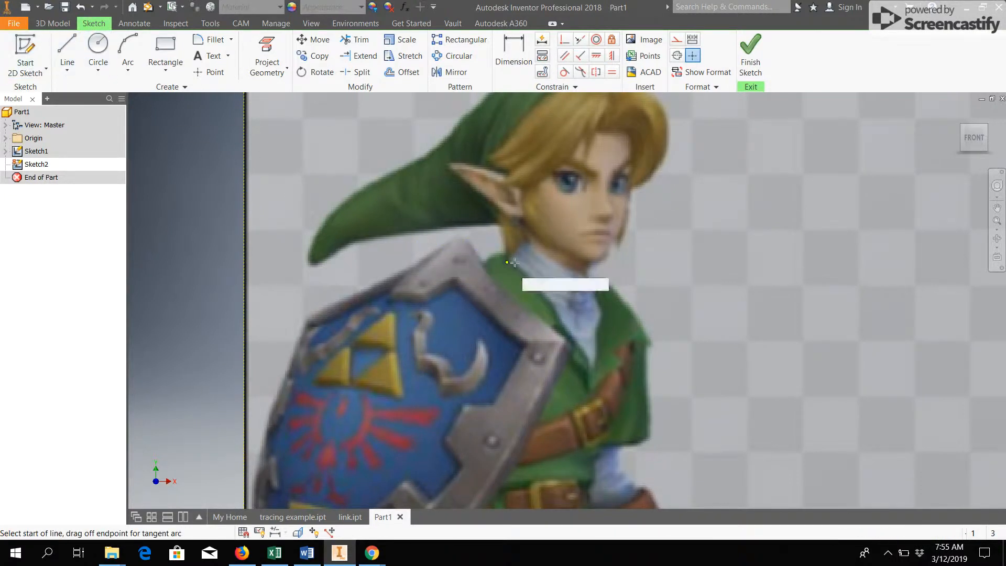
pyautogui.click(498, 225)
pyautogui.click(445, 225)
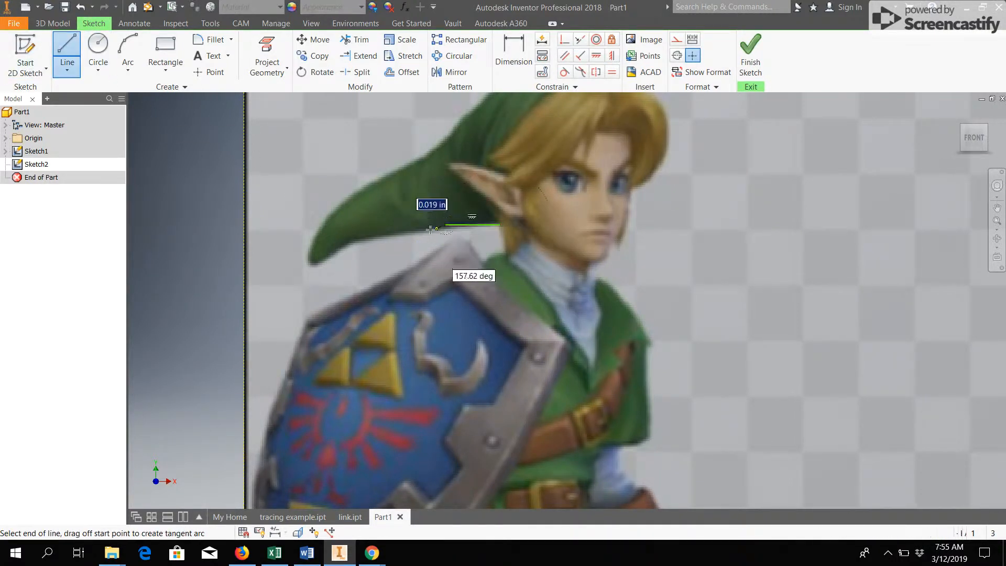
pyautogui.click(353, 240)
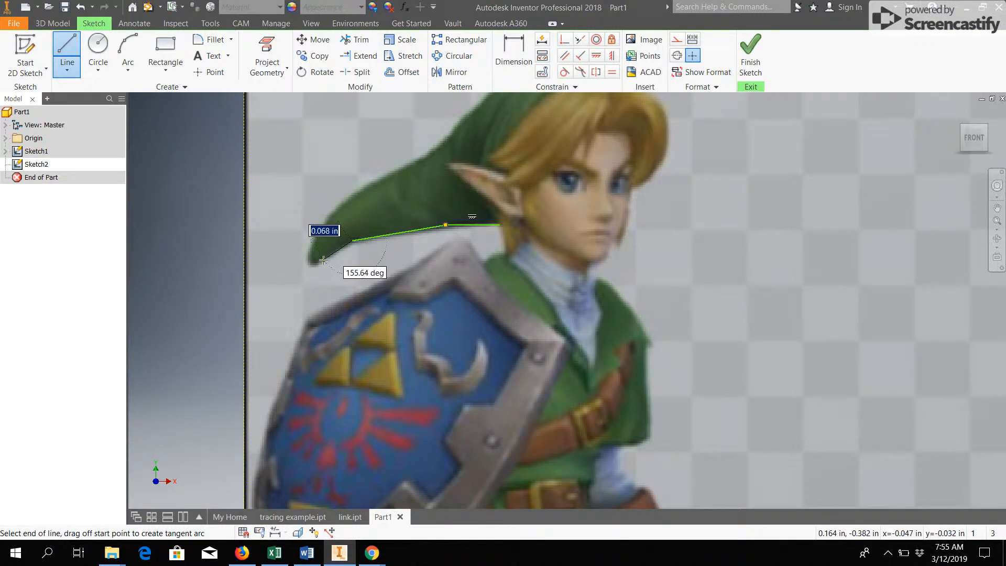
pyautogui.click(322, 261)
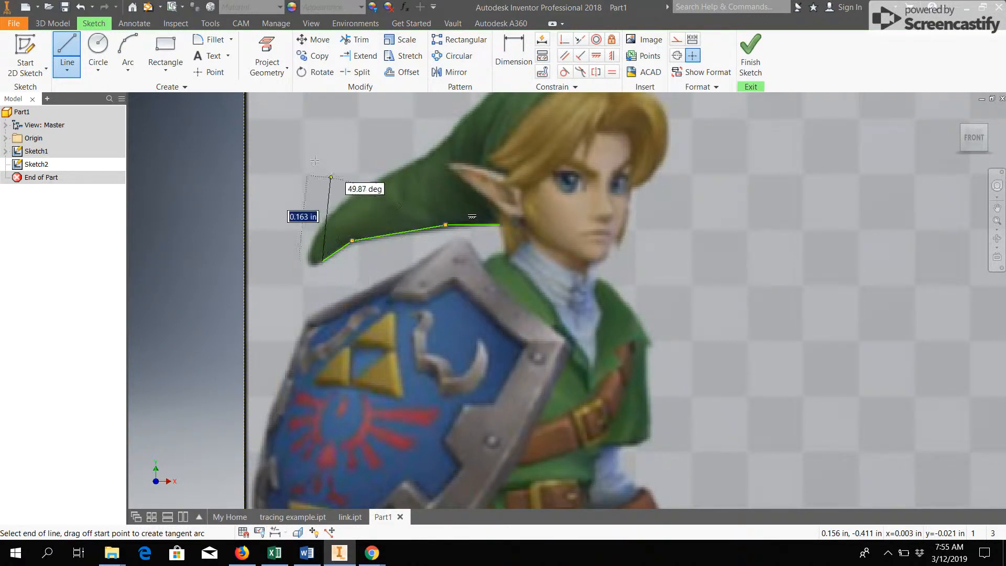
# Step: Round the hat's tip with a three-point arc of about 0.017 in radius, starting at the end of the traced lines
pyautogui.click(121, 44)
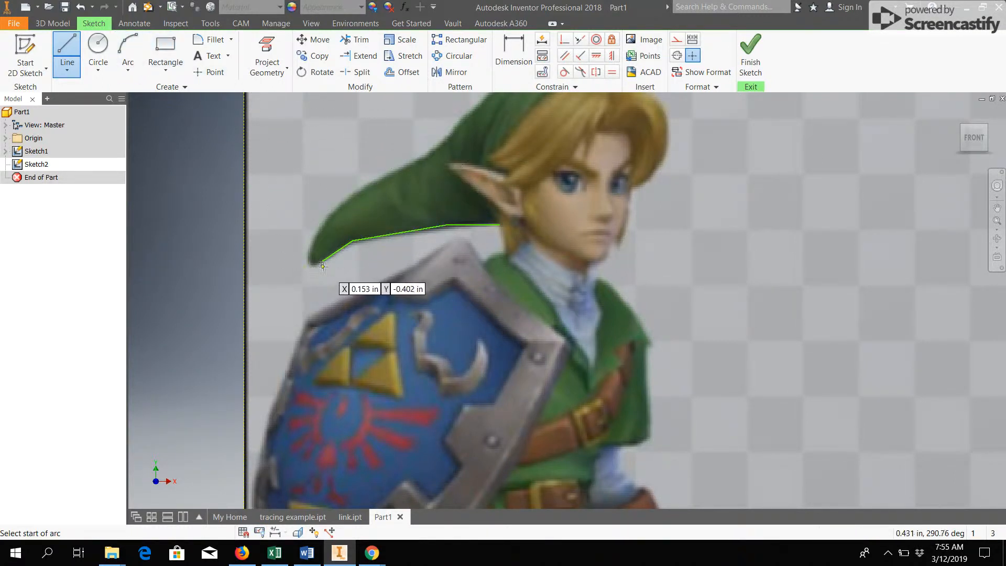
pyautogui.click(323, 261)
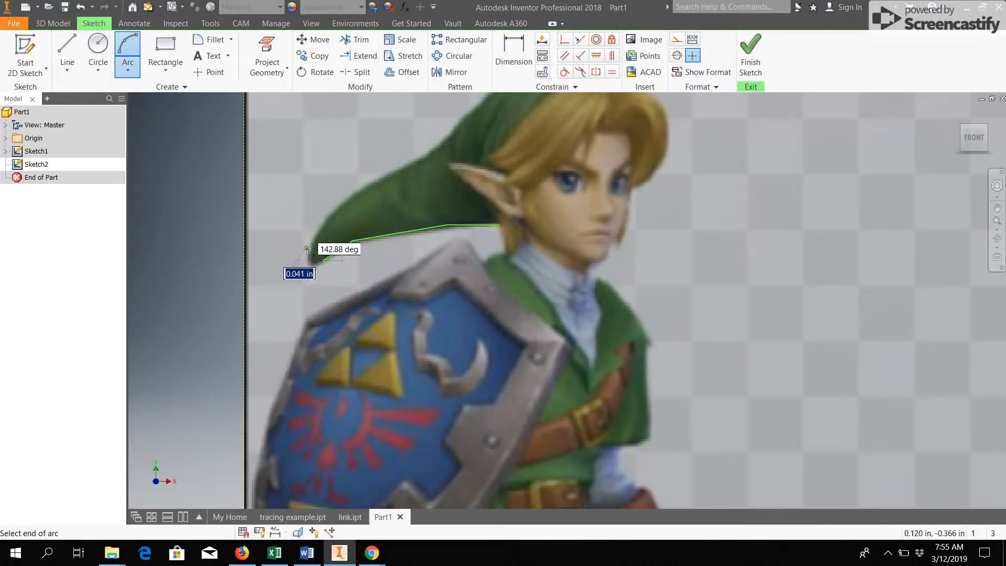
pyautogui.click(308, 258)
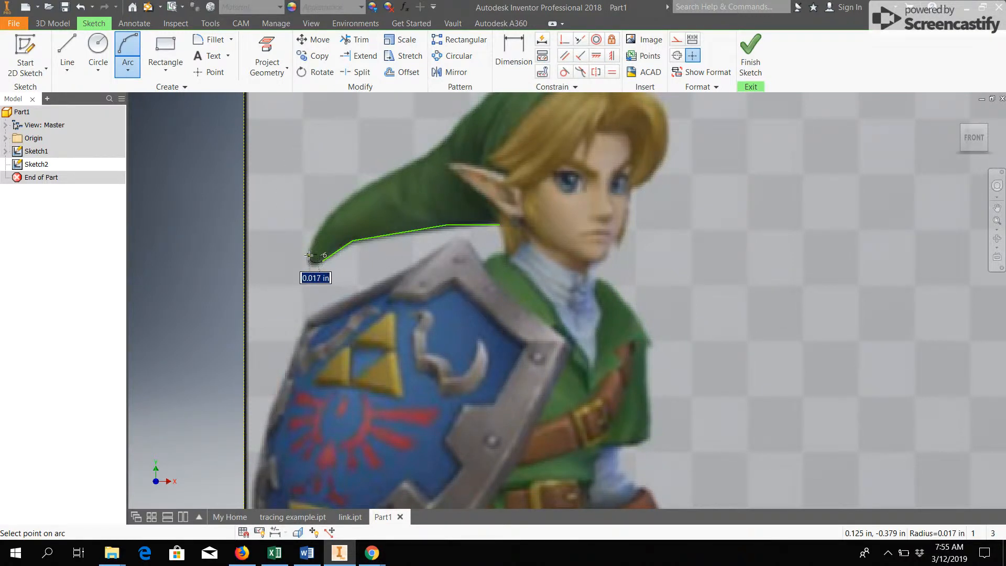
pyautogui.click(313, 261)
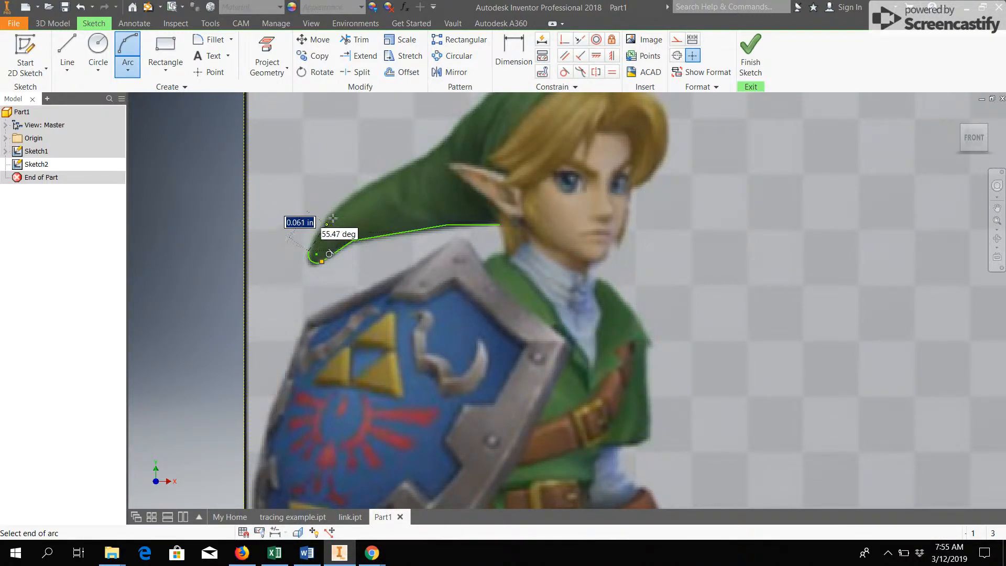
# Step: Trace the upper edge of the hat's tail with two connected three-point arcs, starting at the rounded tip
pyautogui.click(355, 194)
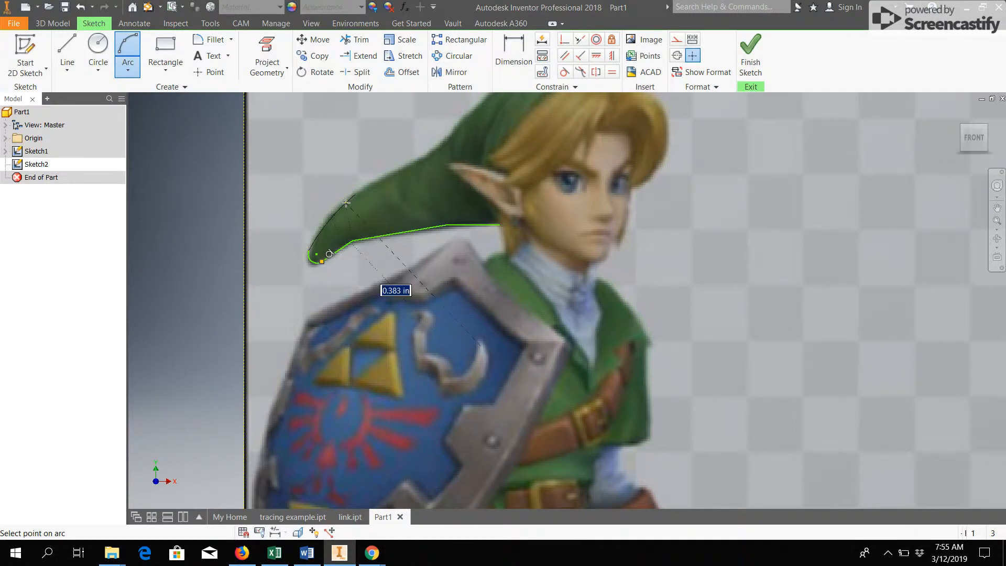
pyautogui.click(345, 202)
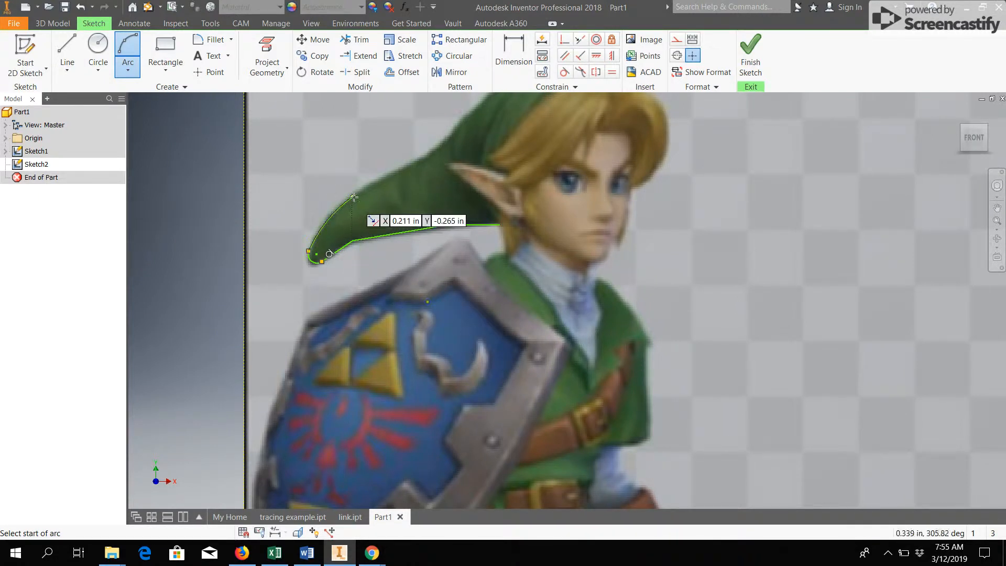
pyautogui.click(422, 159)
pyautogui.click(406, 165)
# Step: Continue the hat outline with two connected three-point arcs up the back and over the crown, the last about 0.322 in radius
pyautogui.moveTo(420, 166); pyautogui.dragTo(359, 292, button='middle')
pyautogui.scroll(-1, 359, 292)
pyautogui.click(359, 285)
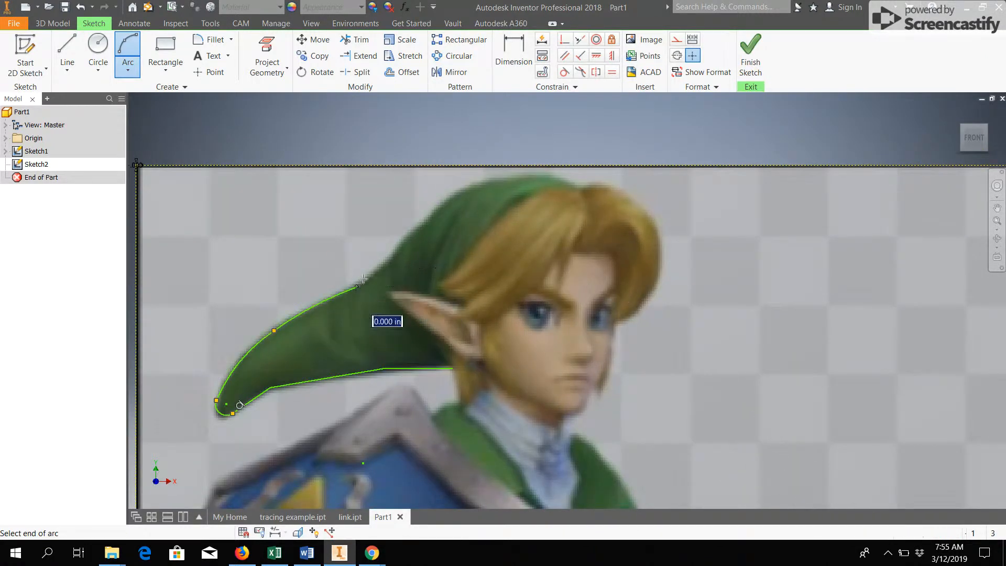
pyautogui.click(418, 226)
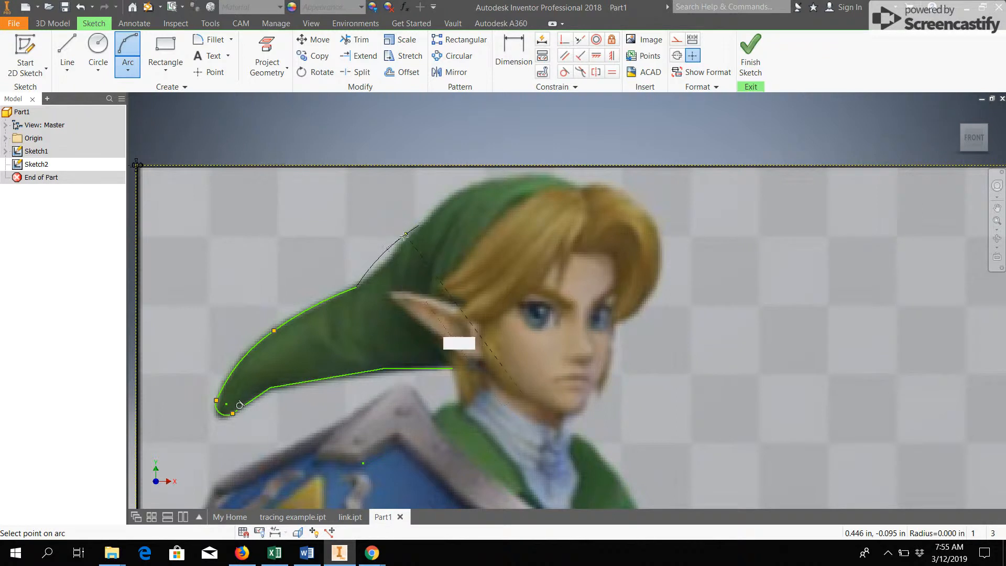
pyautogui.click(393, 253)
pyautogui.click(421, 225)
pyautogui.click(508, 181)
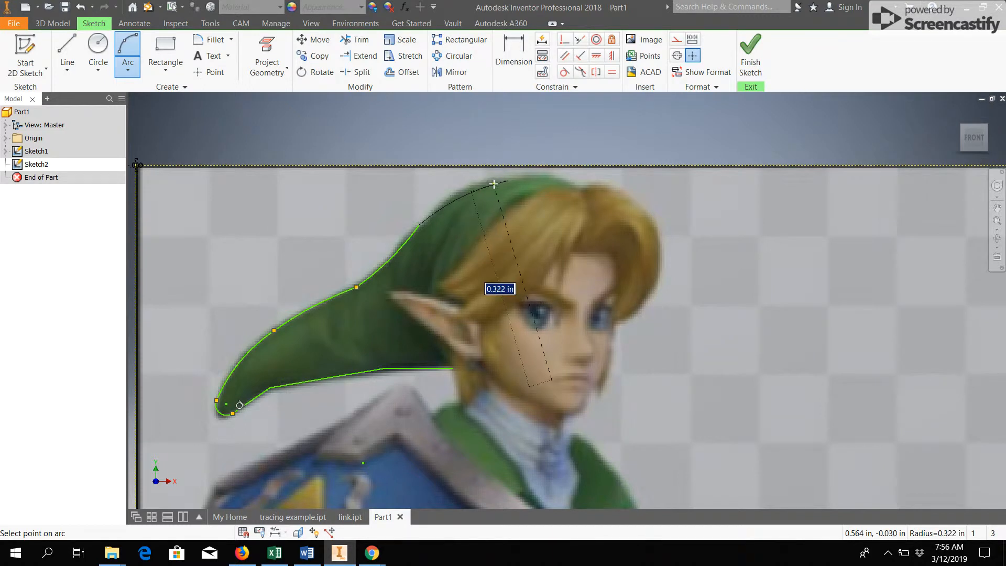
pyautogui.click(494, 184)
# Step: Switch to the tracing example.ipt part and examine its traced character outline
pyautogui.moveTo(459, 378); pyautogui.dragTo(475, 215, button='middle')
pyautogui.scroll(3, 471, 312)
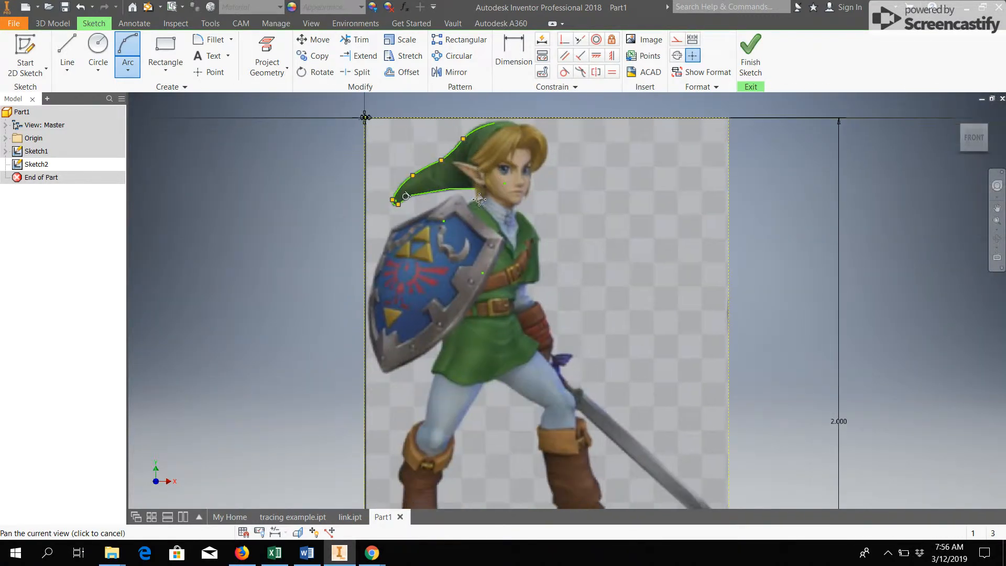
pyautogui.click(304, 518)
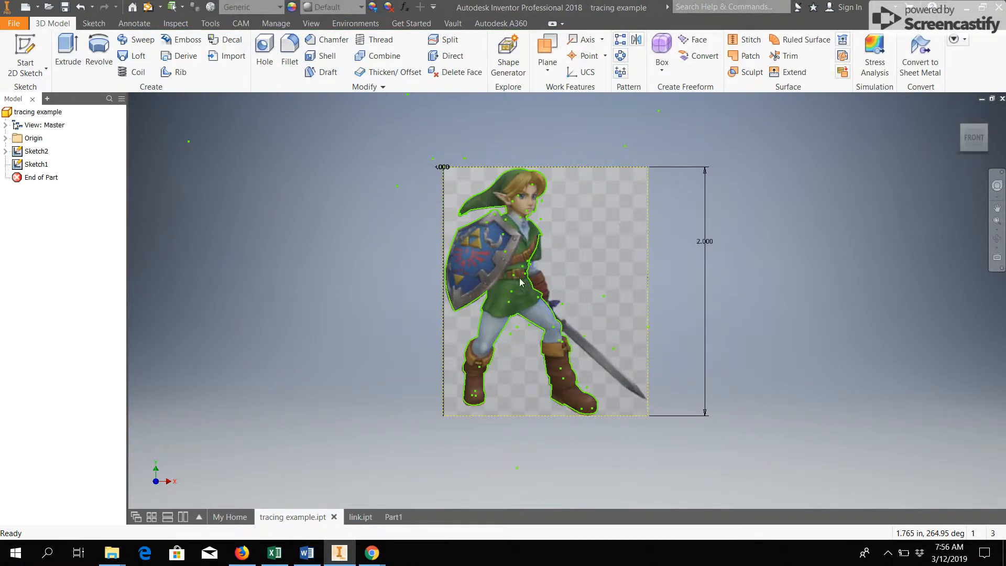
pyautogui.moveTo(498, 351)
pyautogui.mouseDown(button='middle')
pyautogui.moveTo(463, 418)
pyautogui.moveTo(475, 310)
pyautogui.mouseUp(button='middle')
pyautogui.scroll(3, 462, 418)
pyautogui.scroll(-4, 463, 418)
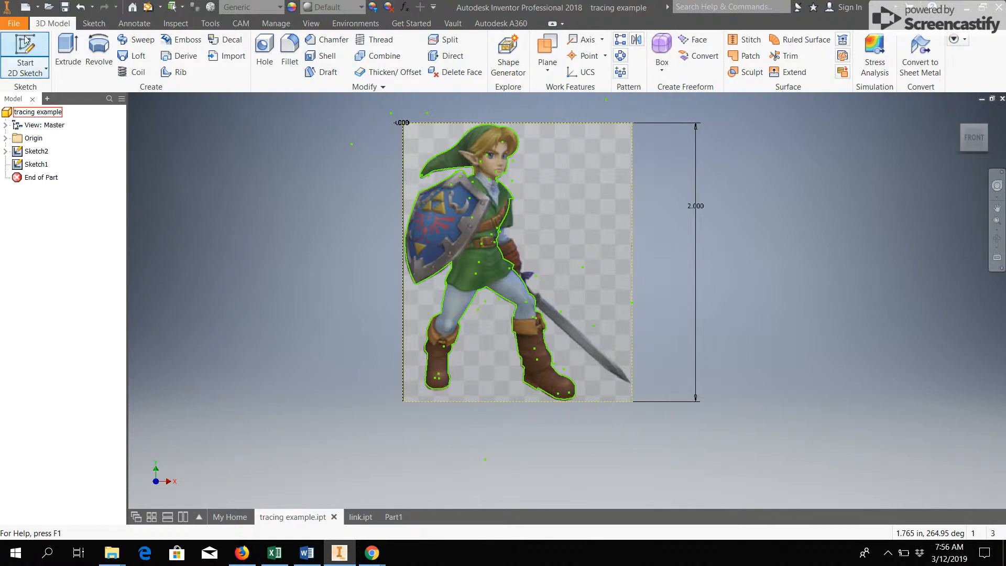
# Step: Try to extrude the traced character outline 1 in as a solid
pyautogui.click(68, 53)
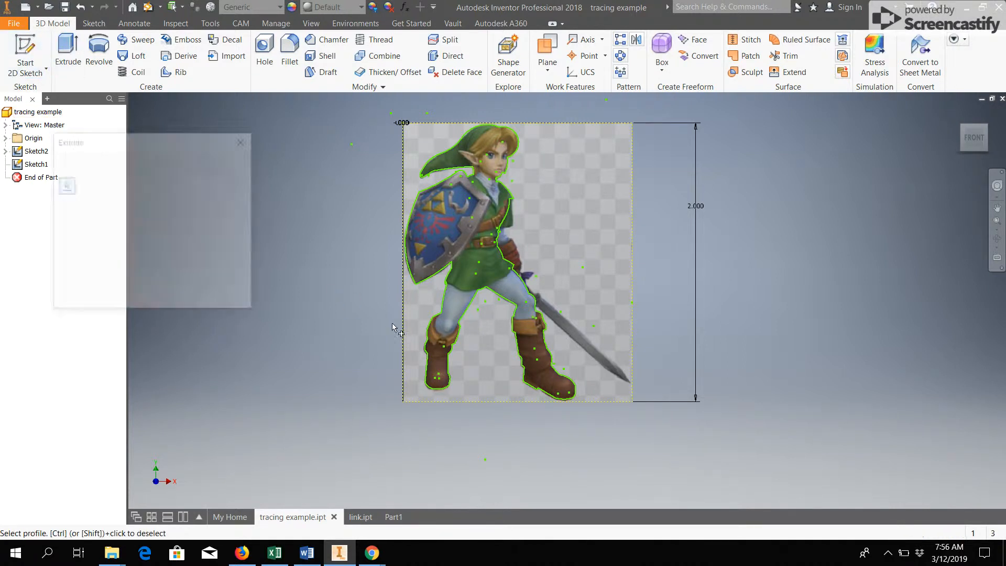
pyautogui.click(441, 318)
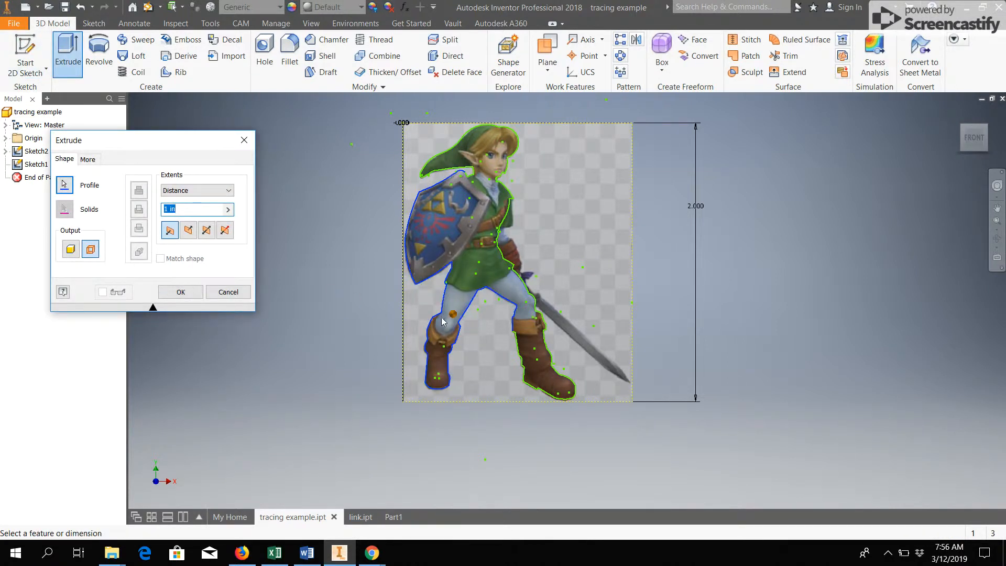
pyautogui.click(70, 250)
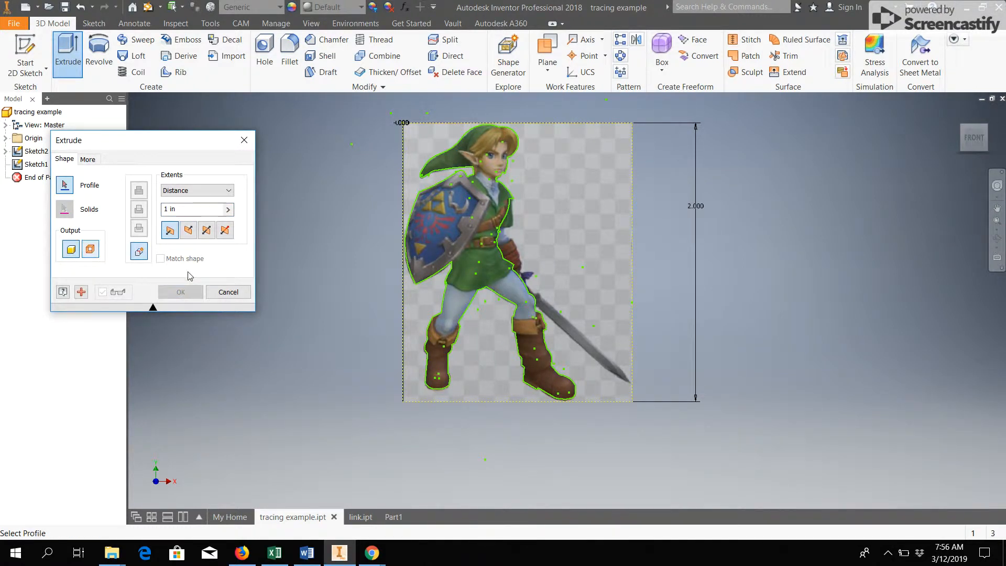
pyautogui.click(446, 304)
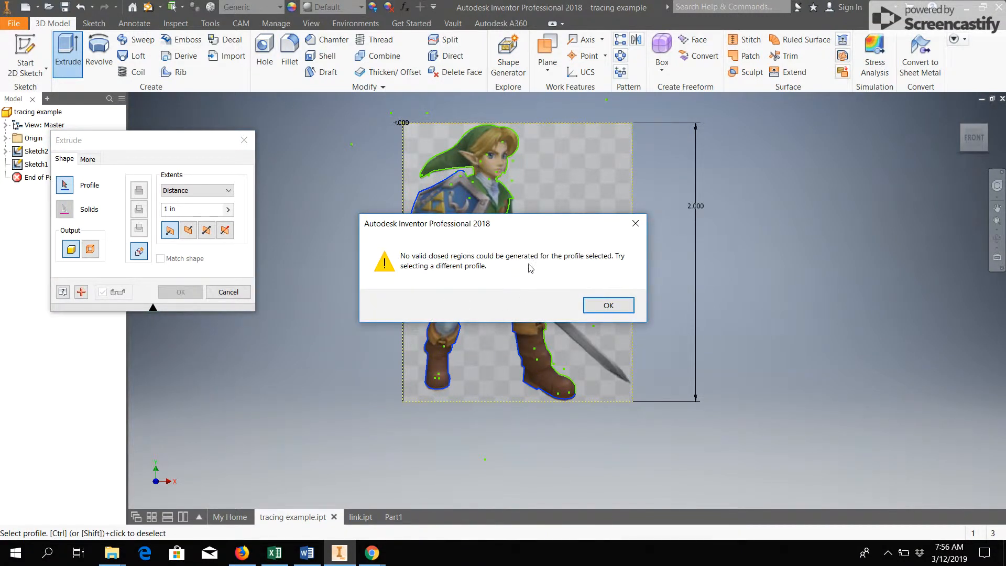
pyautogui.click(592, 308)
# Step: Extrude the character outline 1 in as a surface to check where the profile is open
pyautogui.click(90, 248)
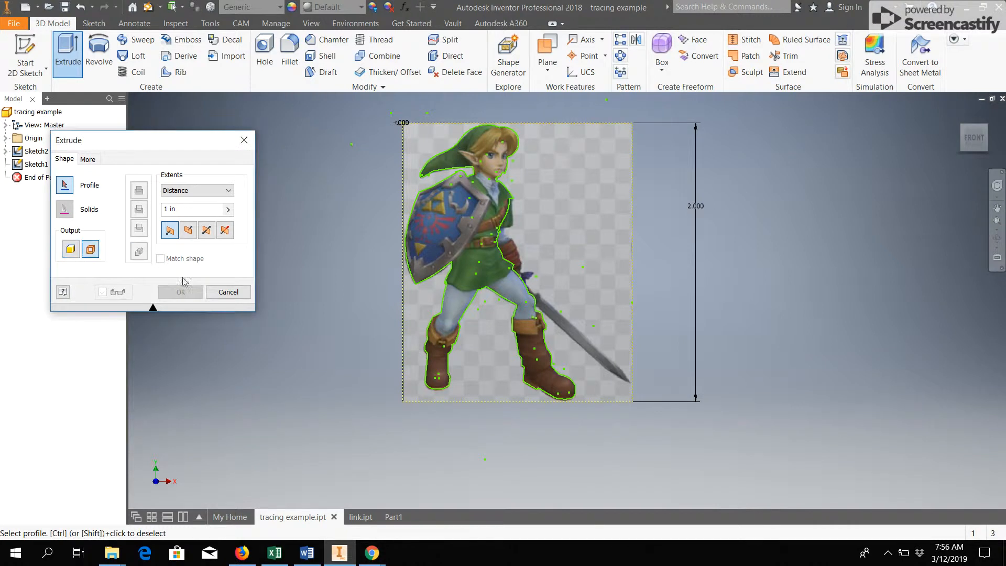
pyautogui.click(469, 295)
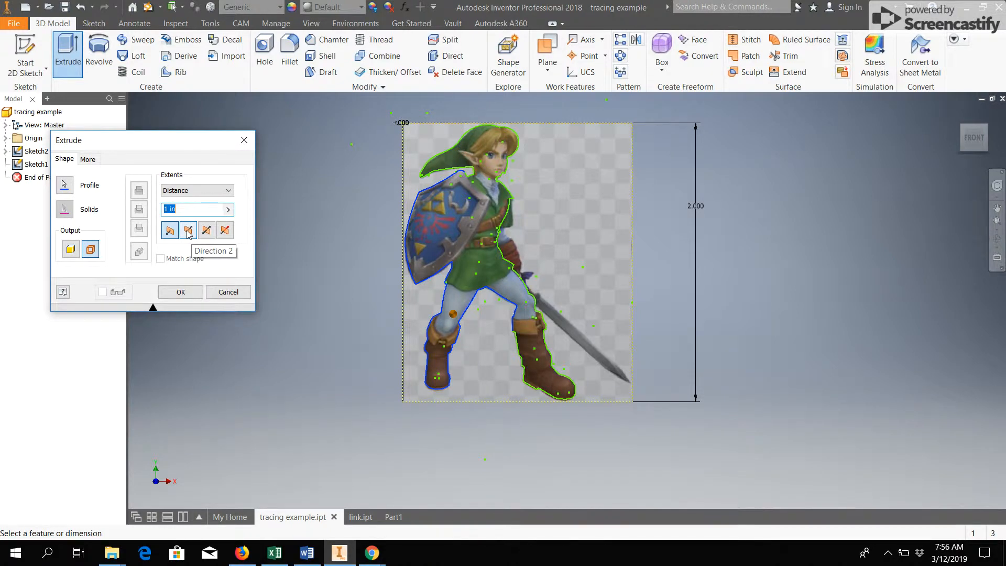
pyautogui.keyDown('shift'); pyautogui.moveTo(506, 364); pyautogui.dragTo(398, 393, button='middle'); pyautogui.keyUp('shift')
pyautogui.keyDown('shift'); pyautogui.moveTo(406, 300); pyautogui.dragTo(468, 182, button='middle'); pyautogui.keyUp('shift')
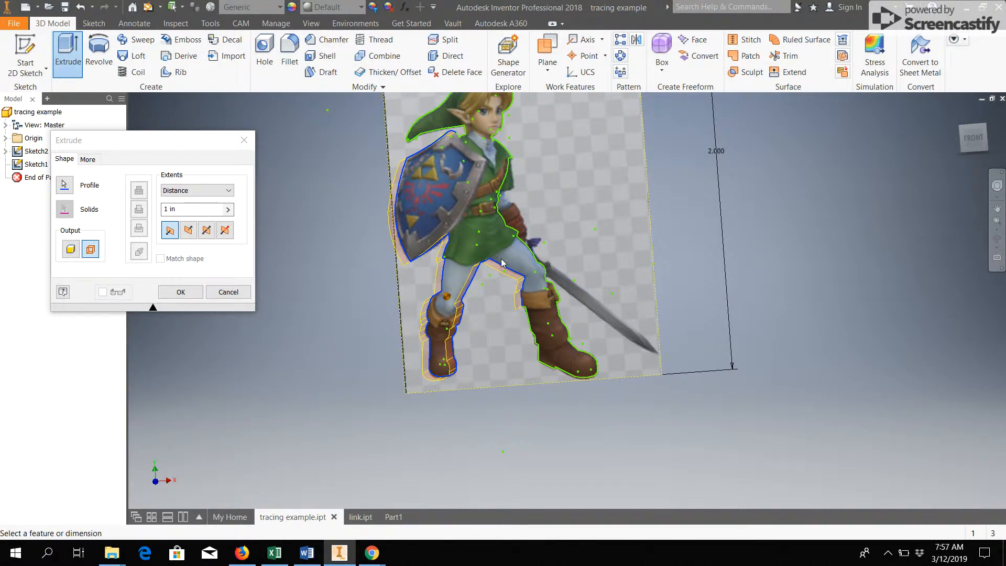
pyautogui.keyDown('shift'); pyautogui.moveTo(542, 303); pyautogui.dragTo(542, 287, button='middle'); pyautogui.keyUp('shift')
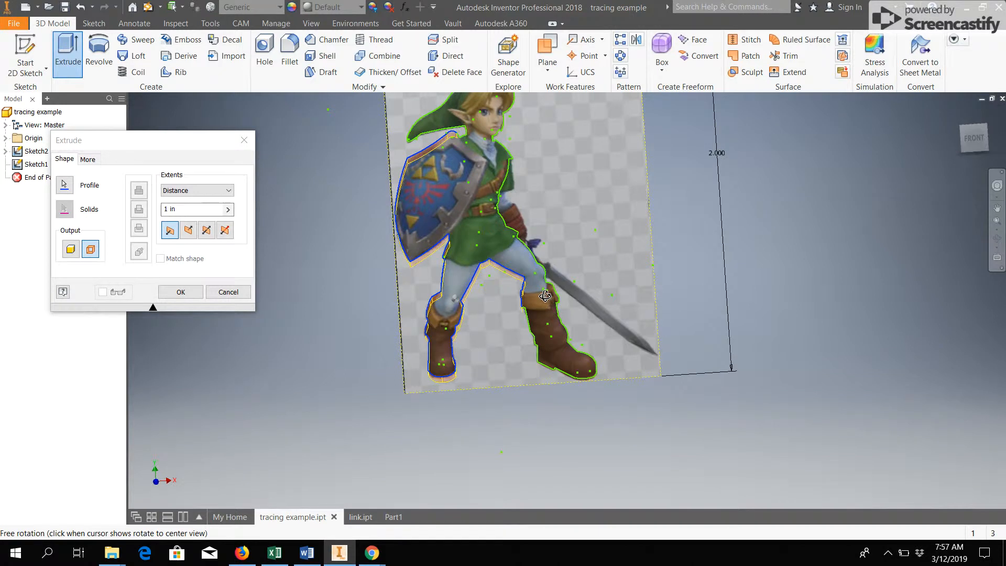
pyautogui.keyDown('shift'); pyautogui.moveTo(464, 204); pyautogui.dragTo(449, 208, button='middle'); pyautogui.keyUp('shift')
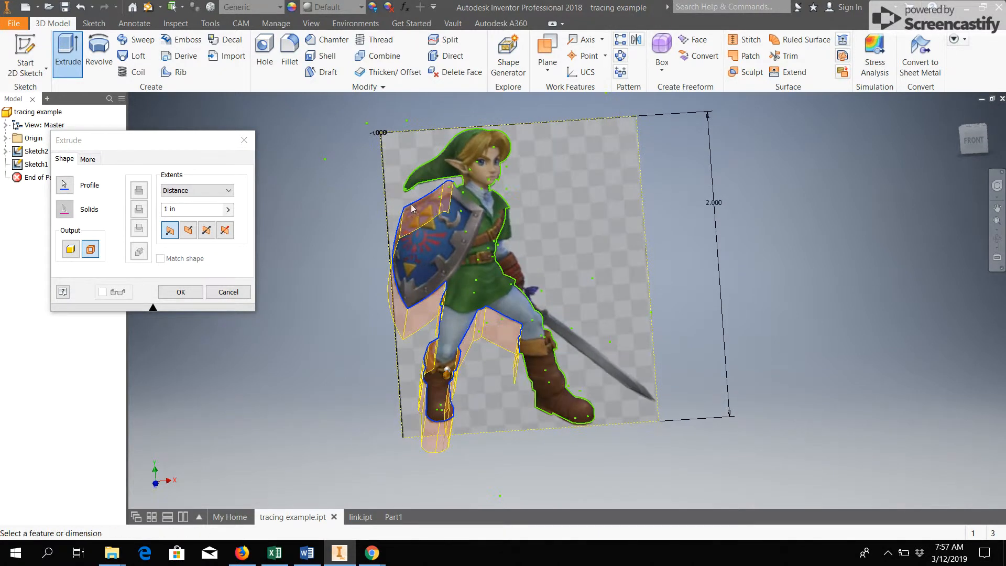
pyautogui.click(180, 292)
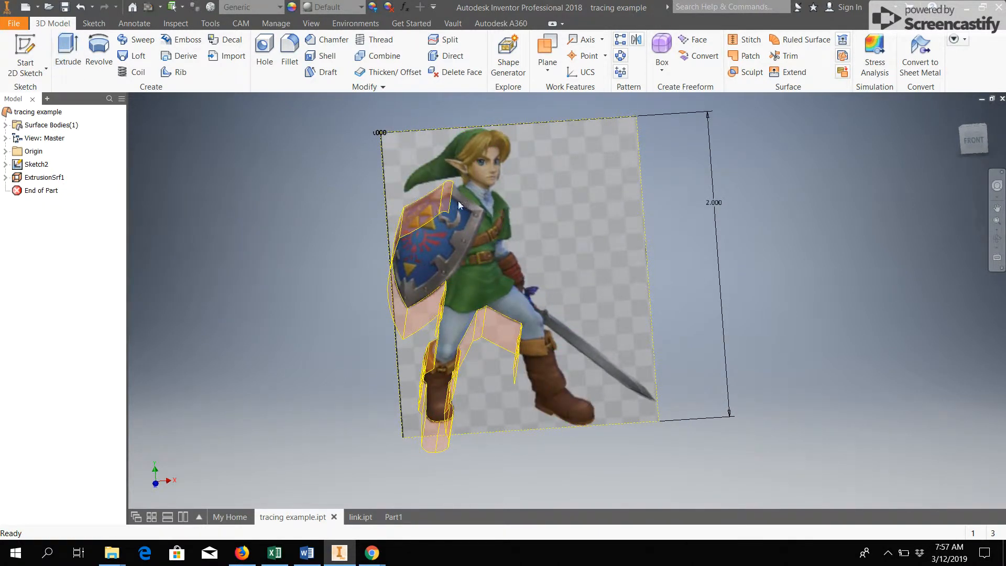
# Step: Inspect the end of the extruded surface above the shield, and undo the surface extrusion
pyautogui.scroll(3, 457, 198)
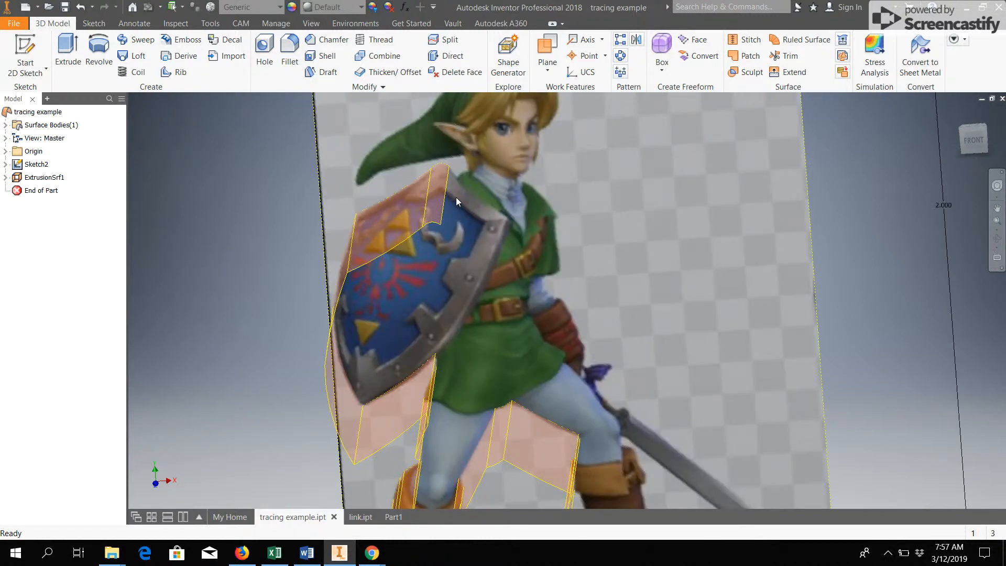
pyautogui.scroll(-3, 228, 218)
pyautogui.hotkey('ctrl', 'z')
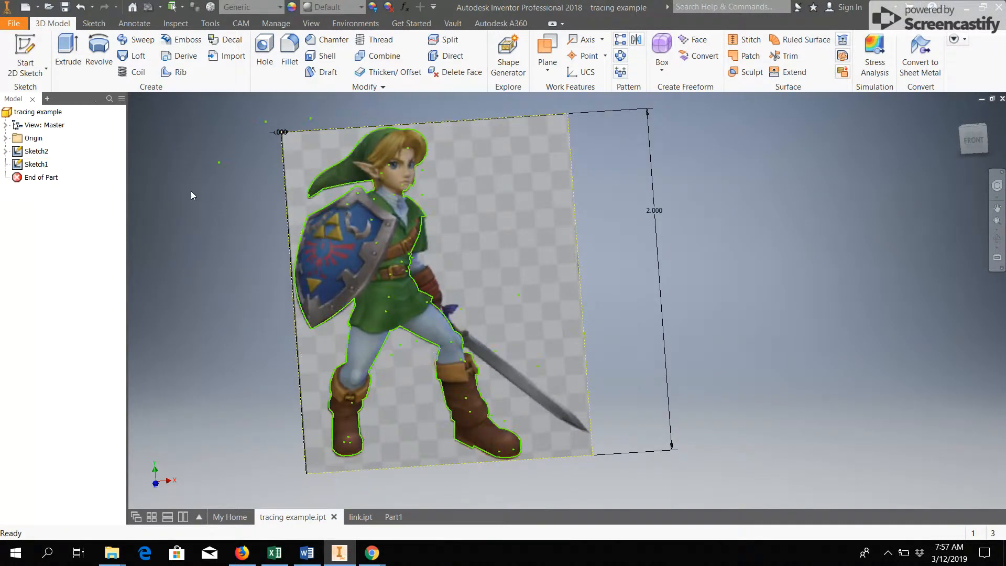
# Step: Open Sketch1 for editing and delete the short line between the arc over the shield's peak and the shoulder arc
pyautogui.scroll(8, 356, 204)
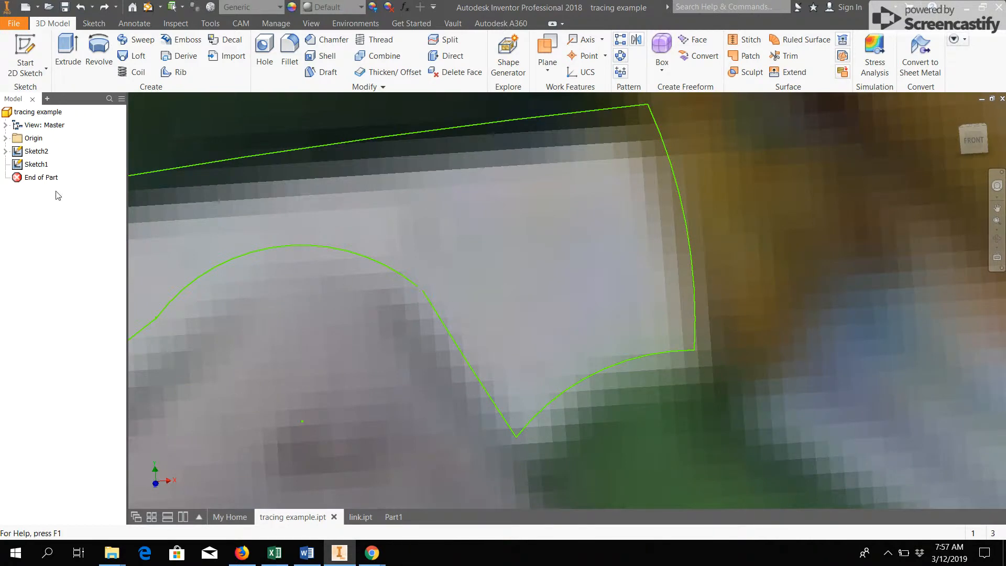
pyautogui.doubleClick(34, 164)
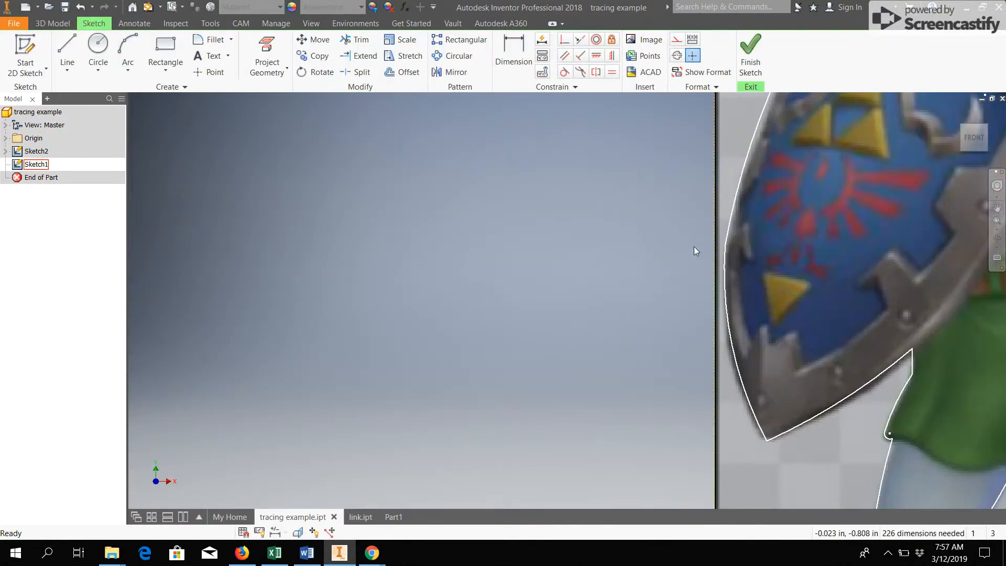
pyautogui.scroll(6, 337, 288)
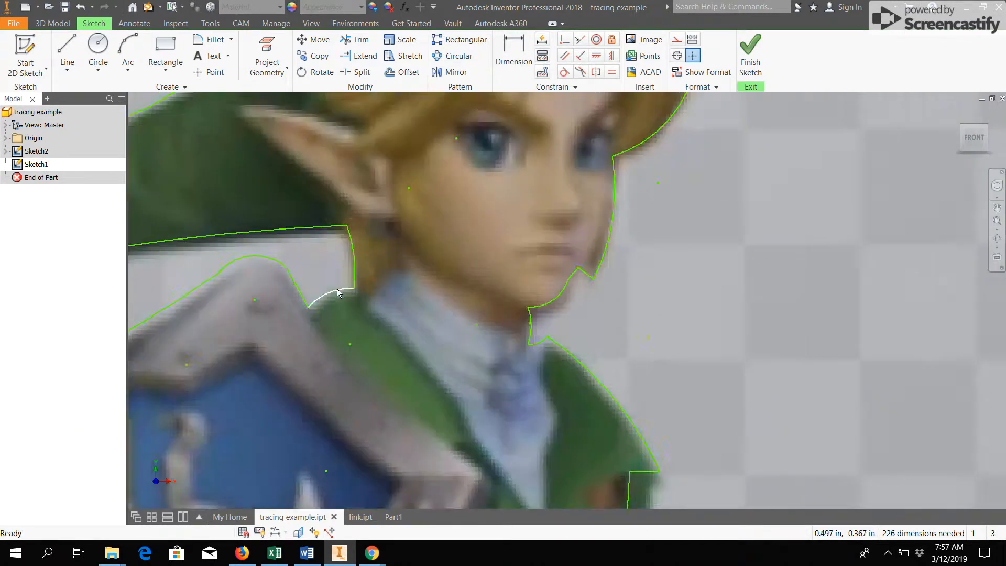
pyautogui.scroll(2, 388, 329)
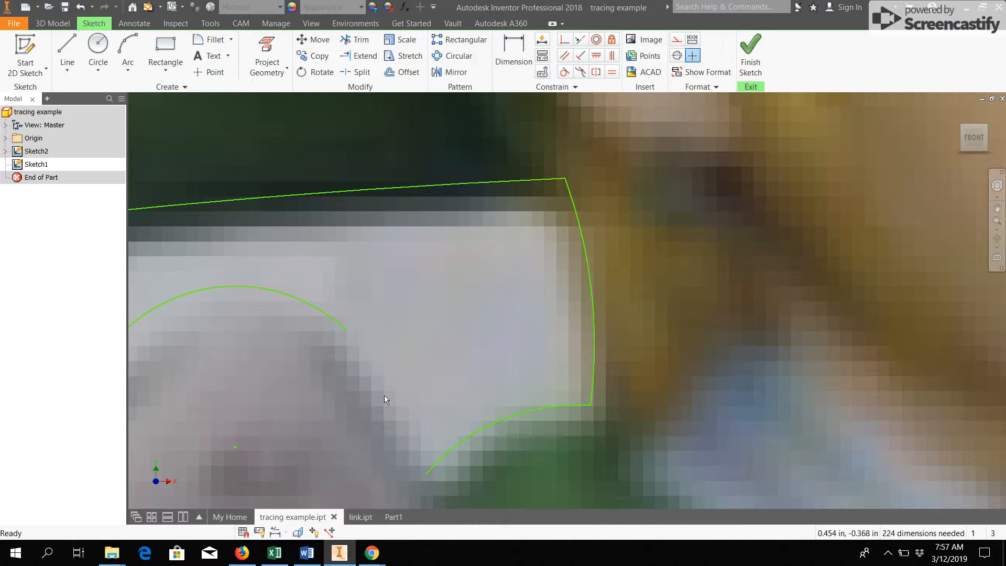
# Step: Draw a line joining the end of the shield's peak arc to the shoulder arc's endpoint, and finish the sketch
pyautogui.click(67, 53)
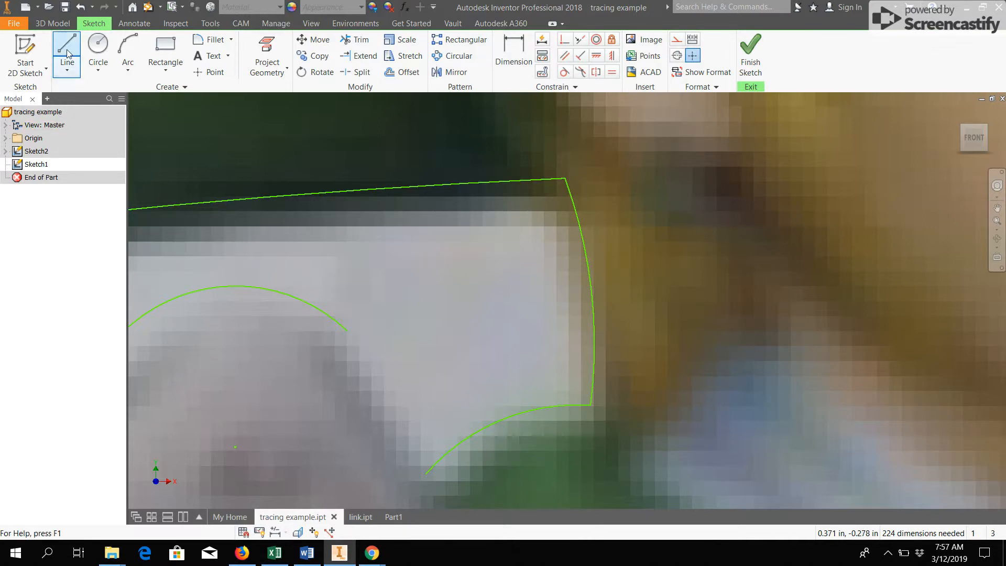
pyautogui.click(347, 330)
pyautogui.doubleClick(426, 474)
pyautogui.moveTo(459, 470); pyautogui.dragTo(409, 331, button='middle')
pyautogui.scroll(-5, 452, 449)
pyautogui.scroll(-5, 482, 409)
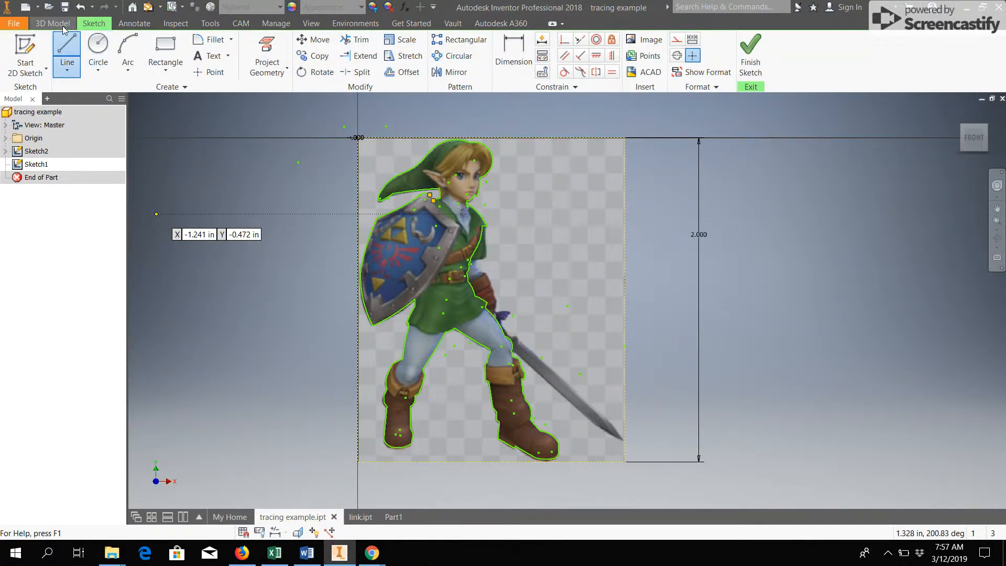
pyautogui.click(751, 52)
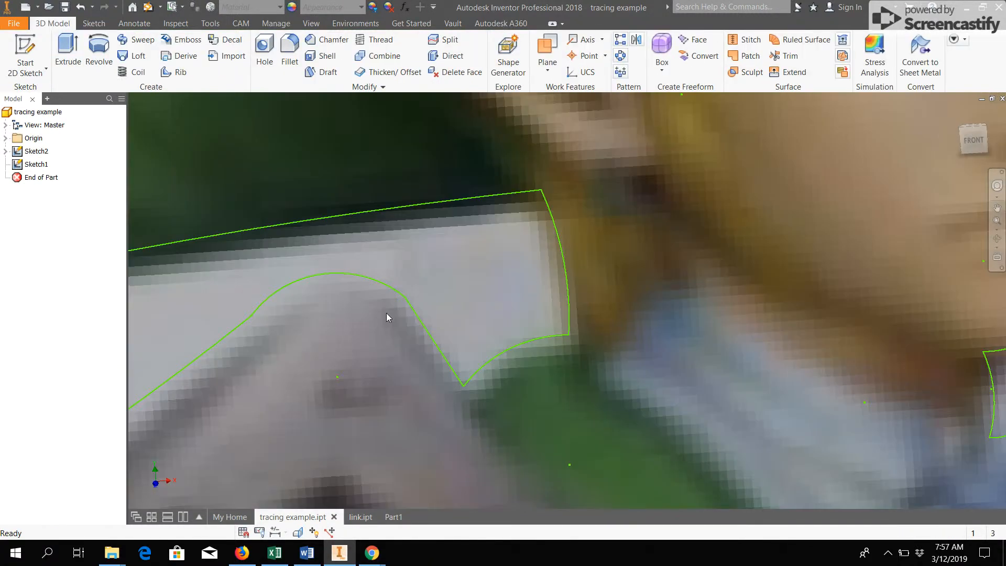
# Step: Try to extrude the repaired character outline 1 in as a solid
pyautogui.scroll(8, 356, 247)
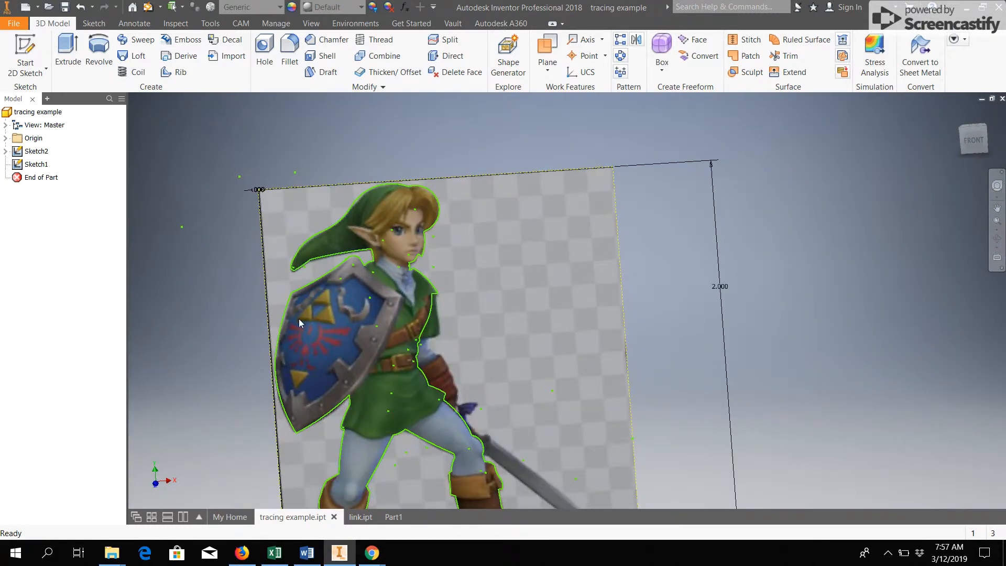
pyautogui.moveTo(424, 318); pyautogui.dragTo(380, 258, button='middle')
pyautogui.click(68, 55)
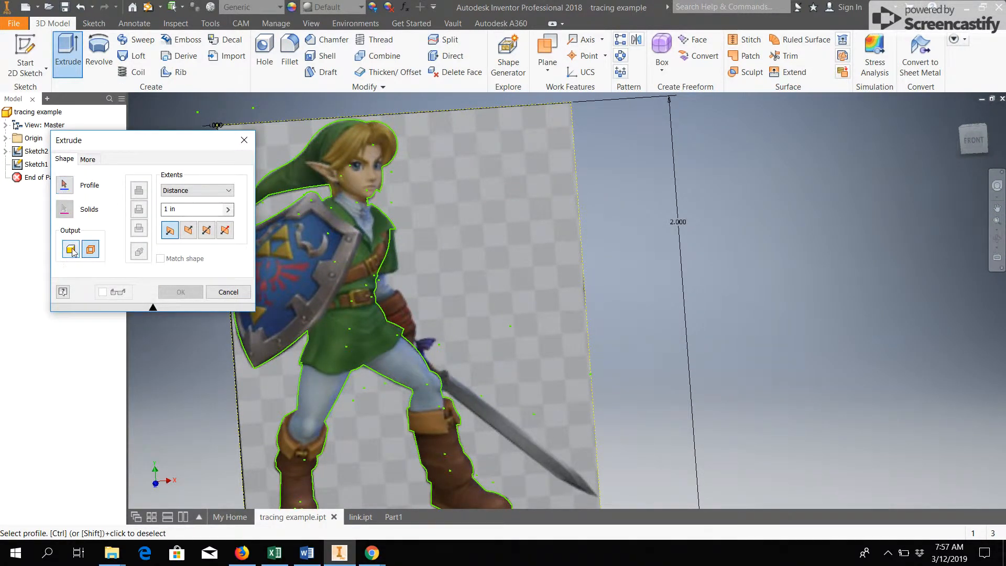
pyautogui.click(72, 251)
pyautogui.click(286, 214)
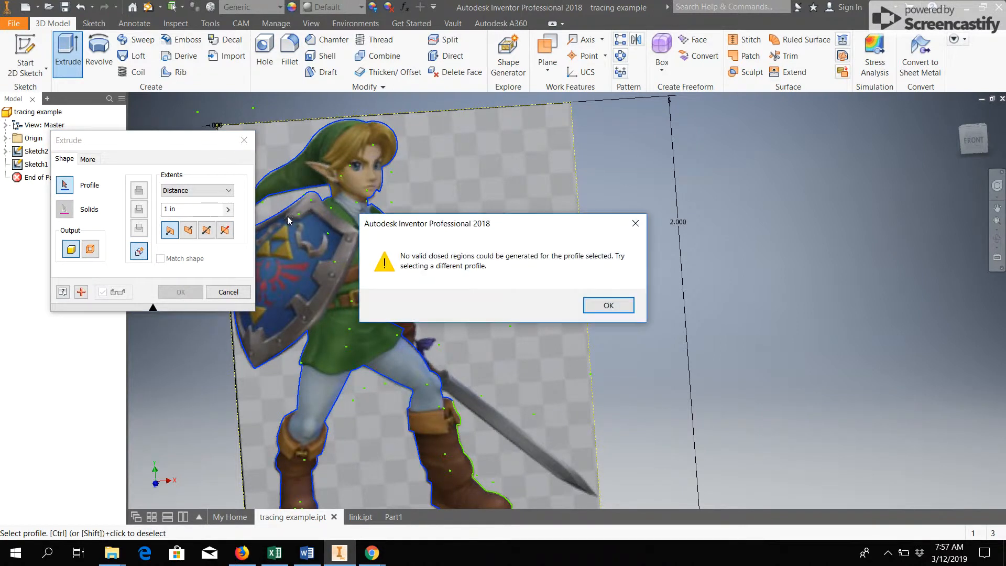
pyautogui.click(608, 306)
# Step: Preview the repaired outline as a 1 in surface extrusion to locate the remaining opening, and cancel the extrusion
pyautogui.click(89, 251)
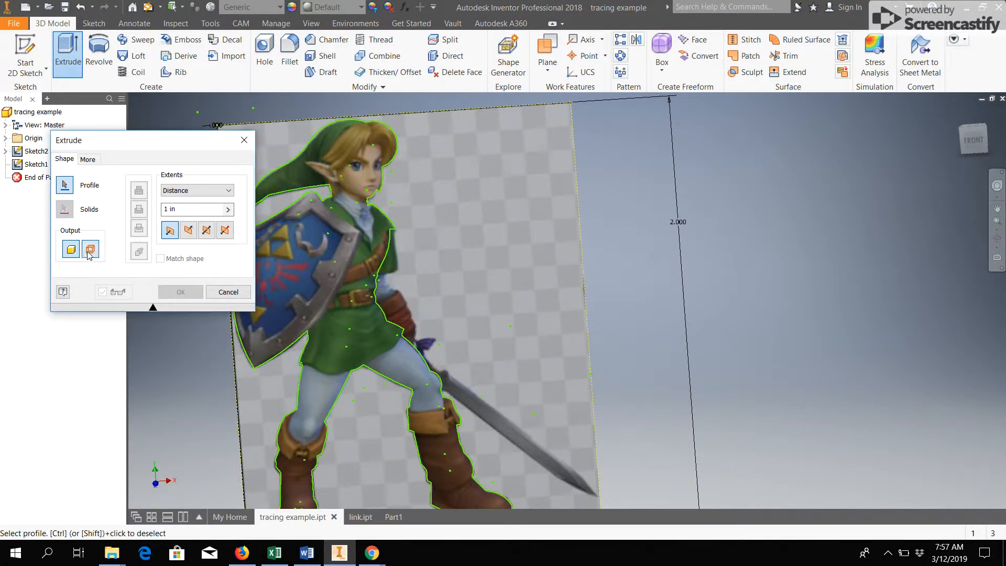
pyautogui.click(277, 212)
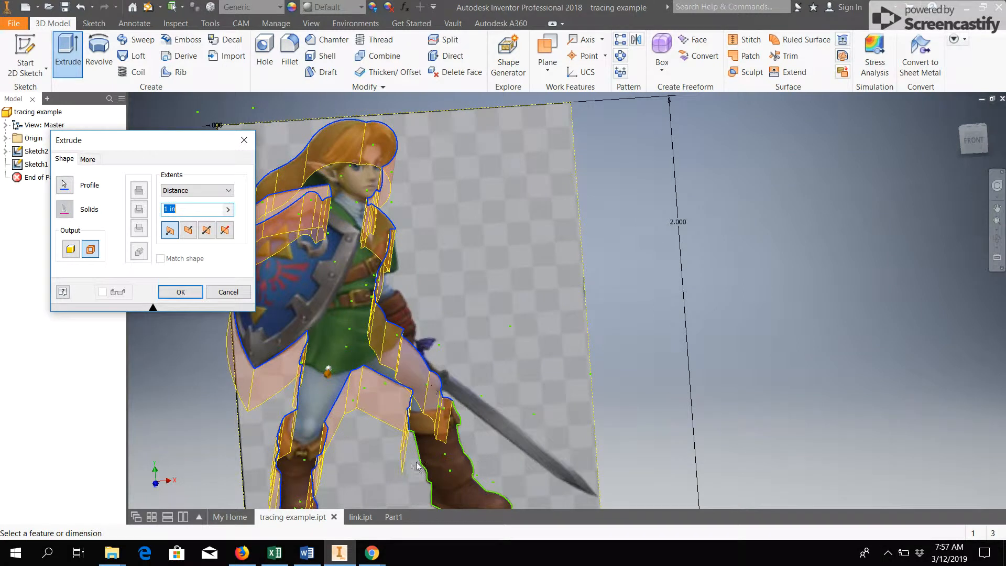
pyautogui.moveTo(459, 444); pyautogui.dragTo(443, 294, button='middle')
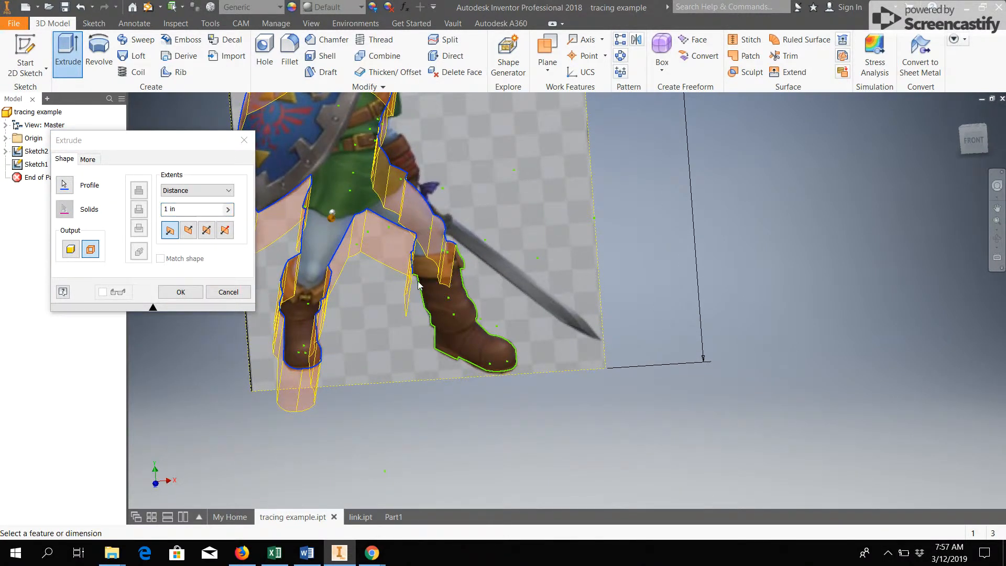
pyautogui.click(228, 292)
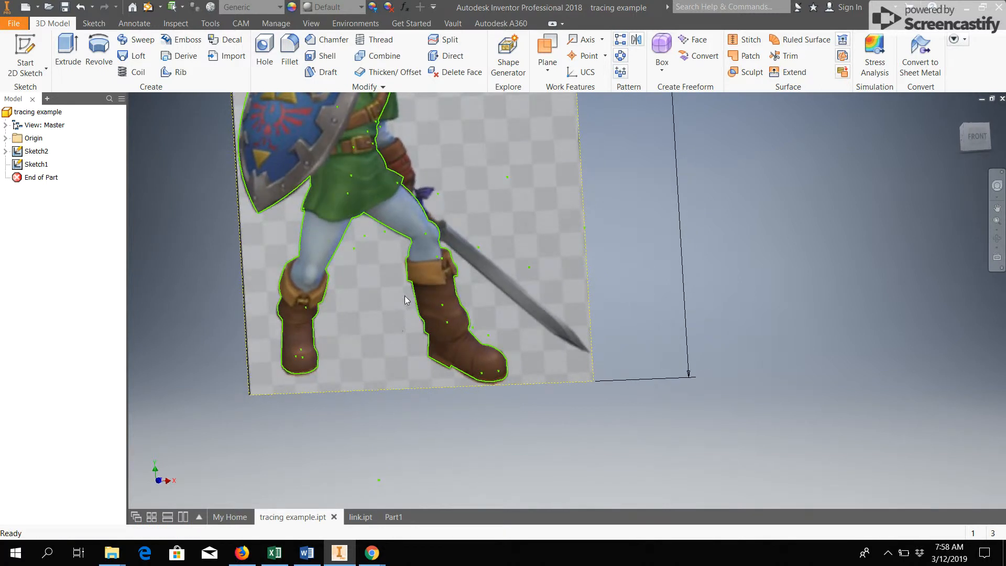
# Step: Preview the character outline as a 1 in surface extrusion, check the legs and boots for an opening, and cancel the extrusion
pyautogui.scroll(2, 410, 293)
pyautogui.click(62, 46)
pyautogui.click(407, 265)
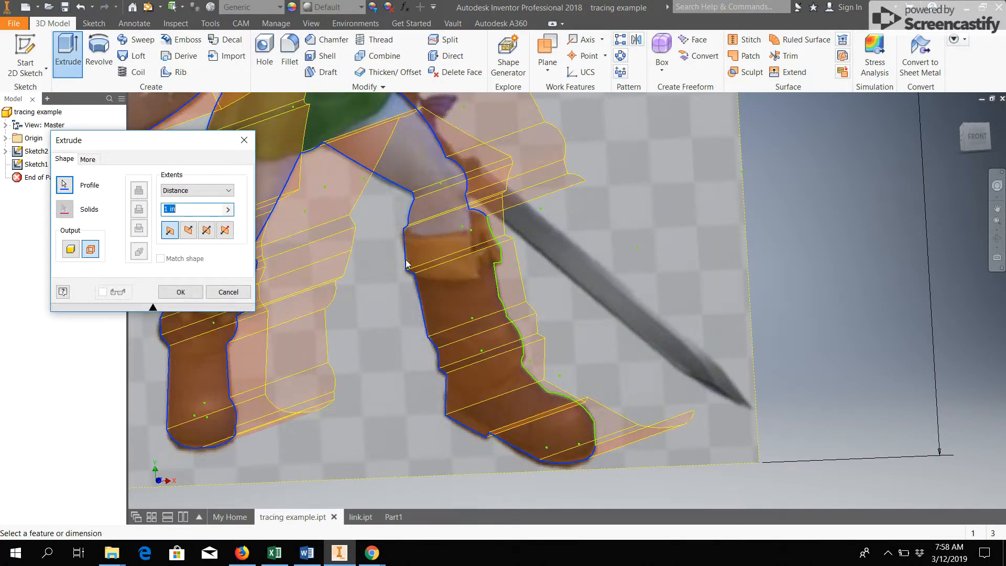
pyautogui.moveTo(513, 344)
pyautogui.keyDown('shift'); pyautogui.mouseDown(button='middle')
pyautogui.moveTo(470, 340)
pyautogui.moveTo(535, 351)
pyautogui.moveTo(504, 363)
pyautogui.mouseUp(button='middle'); pyautogui.keyUp('shift')
pyautogui.scroll(-2, 481, 344)
pyautogui.scroll(-2, 502, 361)
pyautogui.scroll(3, 511, 348)
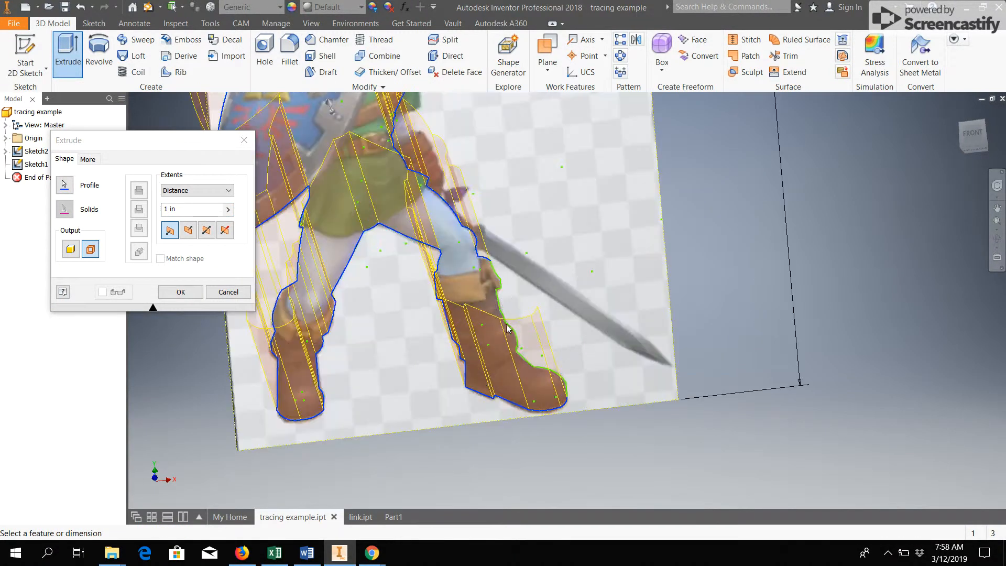
pyautogui.scroll(5, 502, 273)
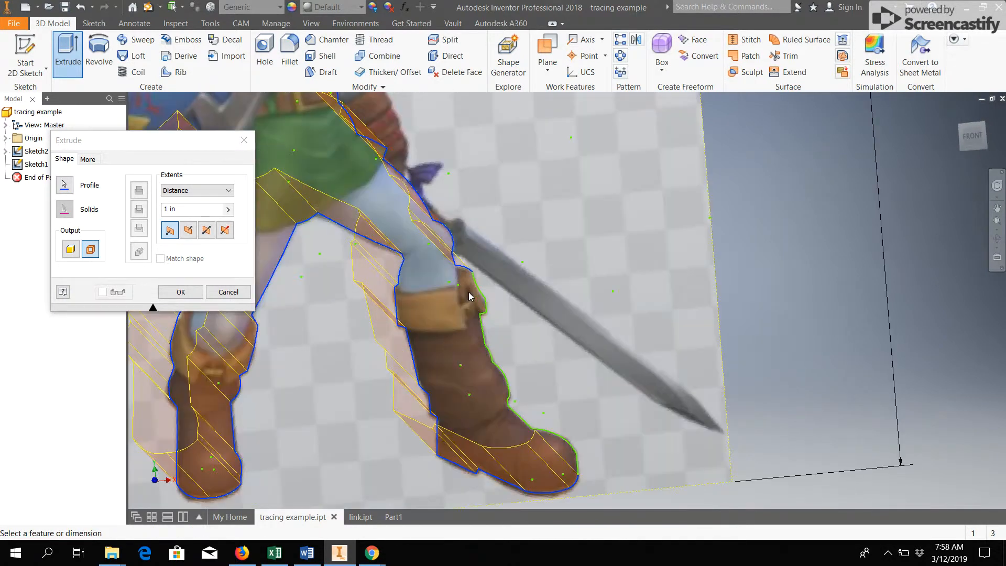
pyautogui.keyDown('shift'); pyautogui.moveTo(471, 279); pyautogui.dragTo(505, 284, button='middle'); pyautogui.keyUp('shift')
pyautogui.scroll(2, 498, 284)
pyautogui.click(220, 292)
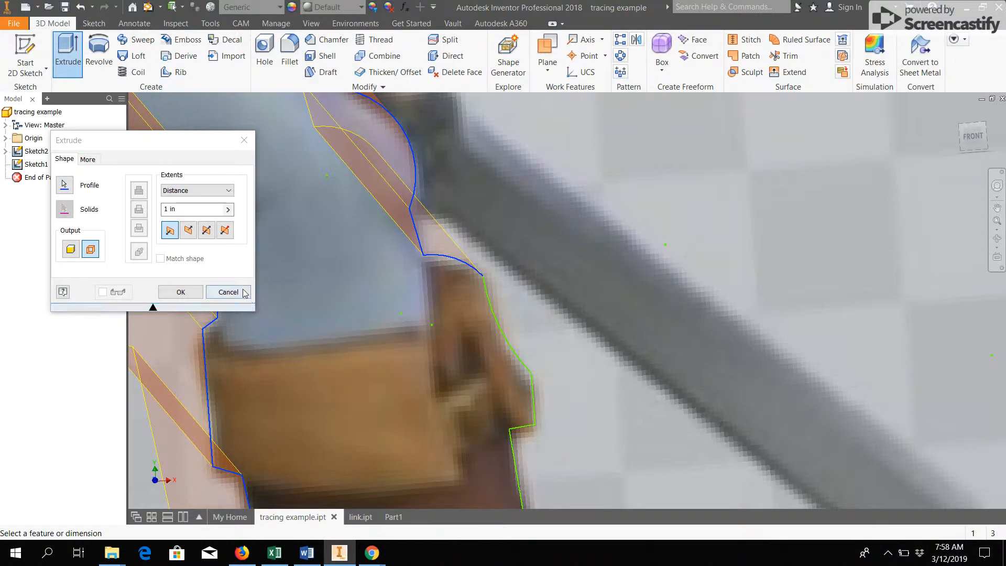
# Step: Open Sketch1 for editing and delete the short arc over the buckle at the top of the sword-side boot
pyautogui.doubleClick(36, 164)
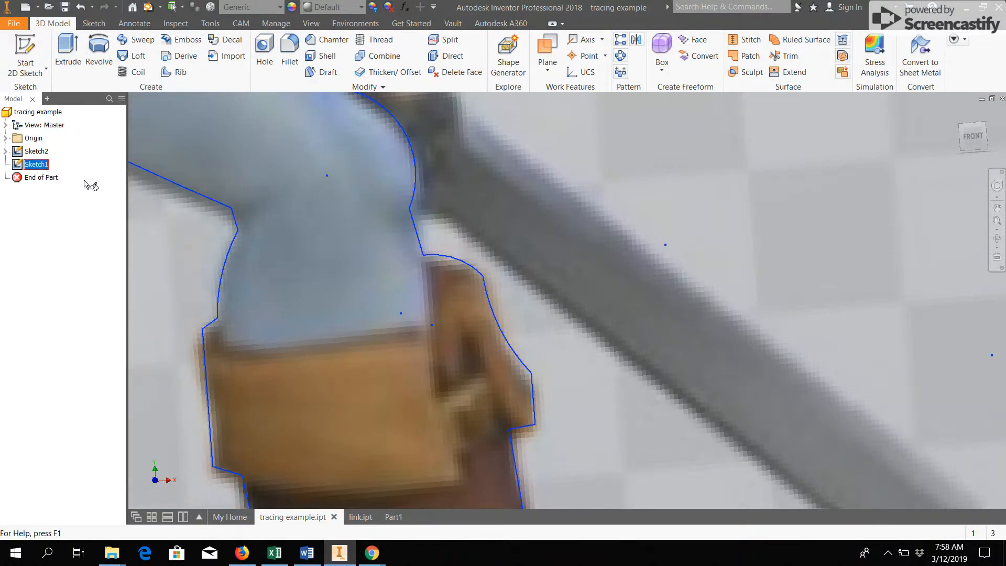
pyautogui.moveTo(828, 456)
pyautogui.mouseDown(button='middle')
pyautogui.moveTo(963, 470)
pyautogui.moveTo(808, 383)
pyautogui.moveTo(79, 202)
pyautogui.mouseUp(button='middle')
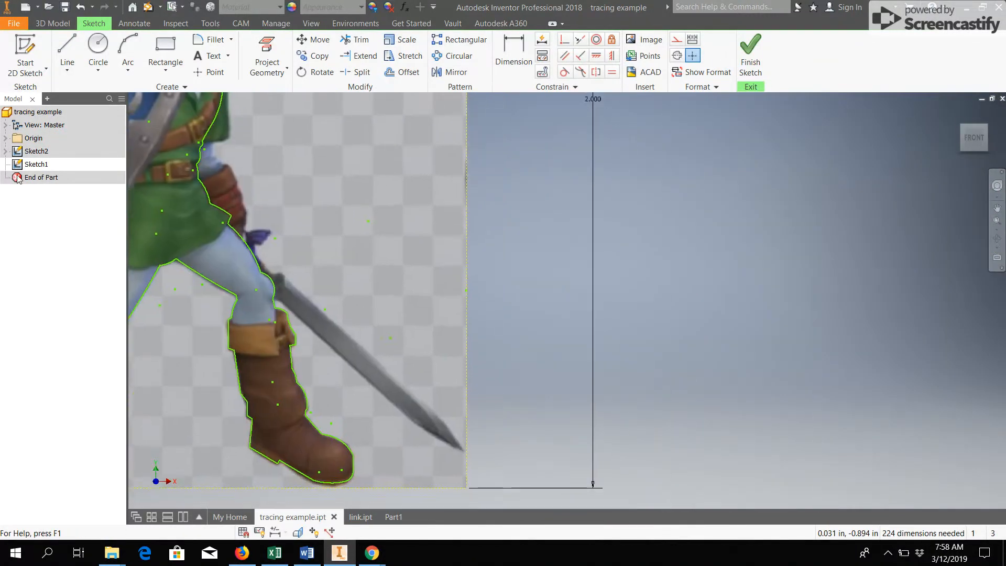
pyautogui.moveTo(272, 250); pyautogui.dragTo(337, 265, button='middle')
pyautogui.scroll(6, 338, 262)
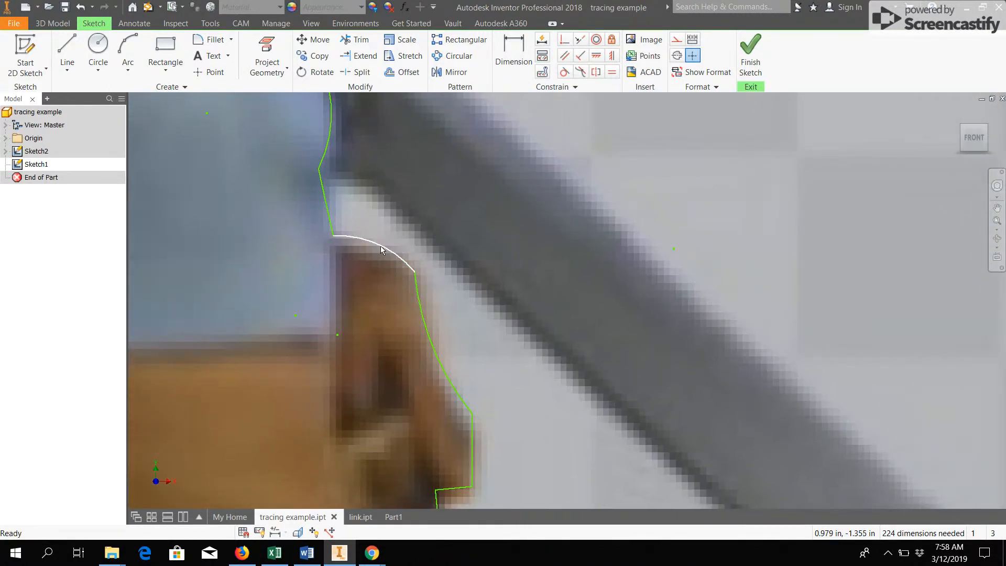
pyautogui.click(382, 246)
pyautogui.press('Delete')
# Step: Draw a three-point arc from the lower end of the leg line to the buckle's outer curve, and finish the sketch
pyautogui.click(128, 52)
pyautogui.click(333, 236)
pyautogui.click(415, 271)
pyautogui.click(401, 261)
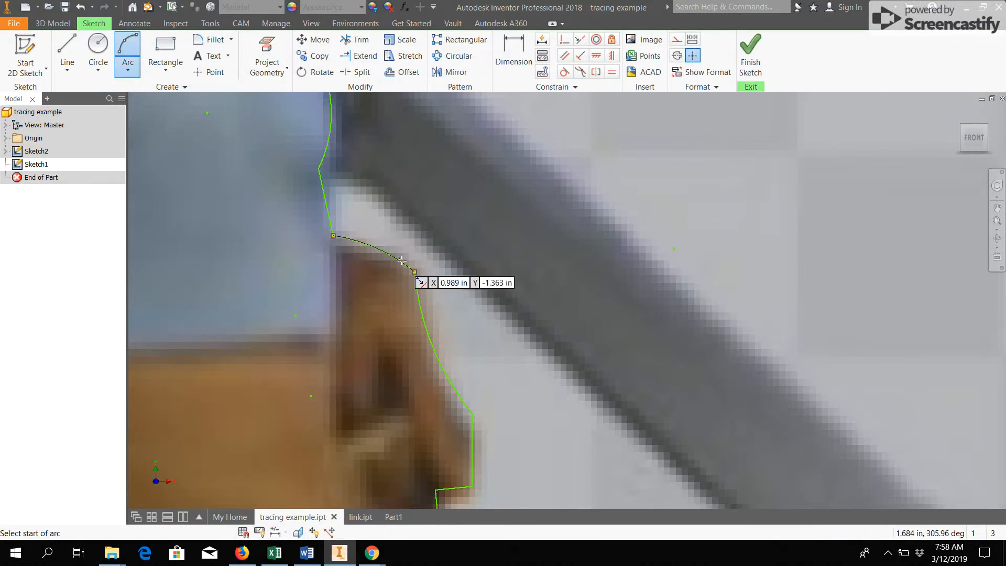
pyautogui.click(748, 61)
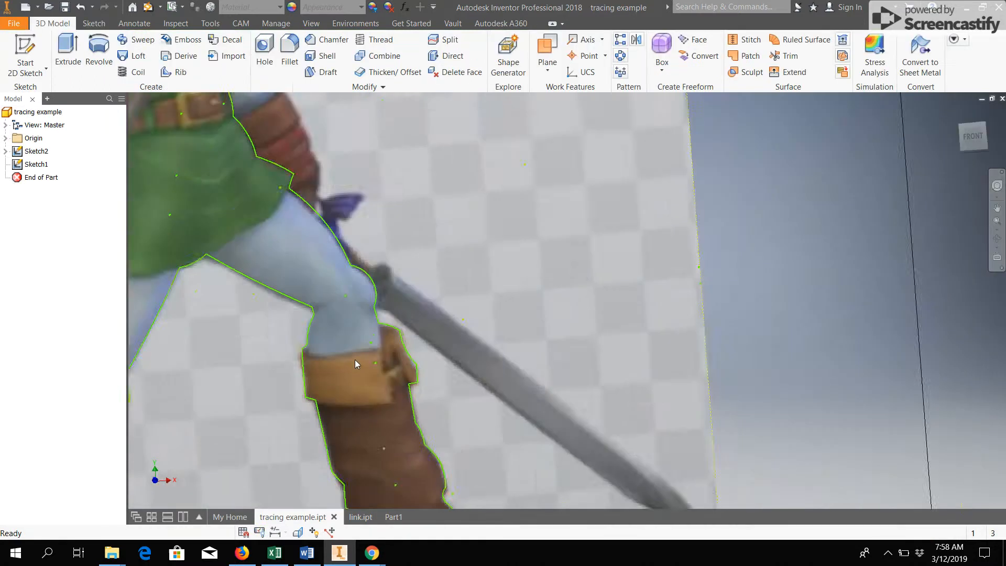
# Step: Preview the outline again as a 1 in surface extrusion, inspect the sword-side boot down to its toe, and cancel the extrusion
pyautogui.click(68, 51)
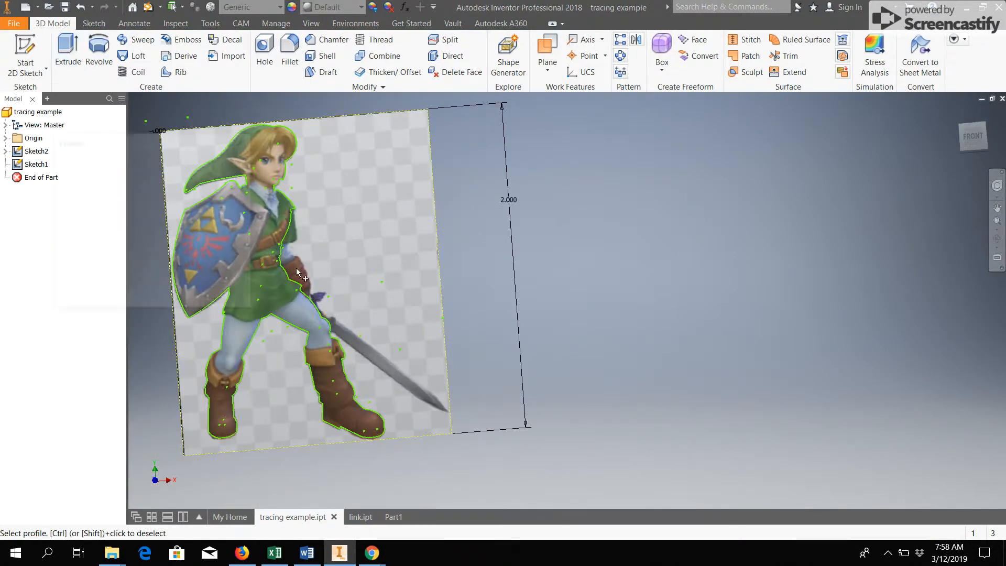
pyautogui.click(292, 330)
pyautogui.scroll(5, 325, 412)
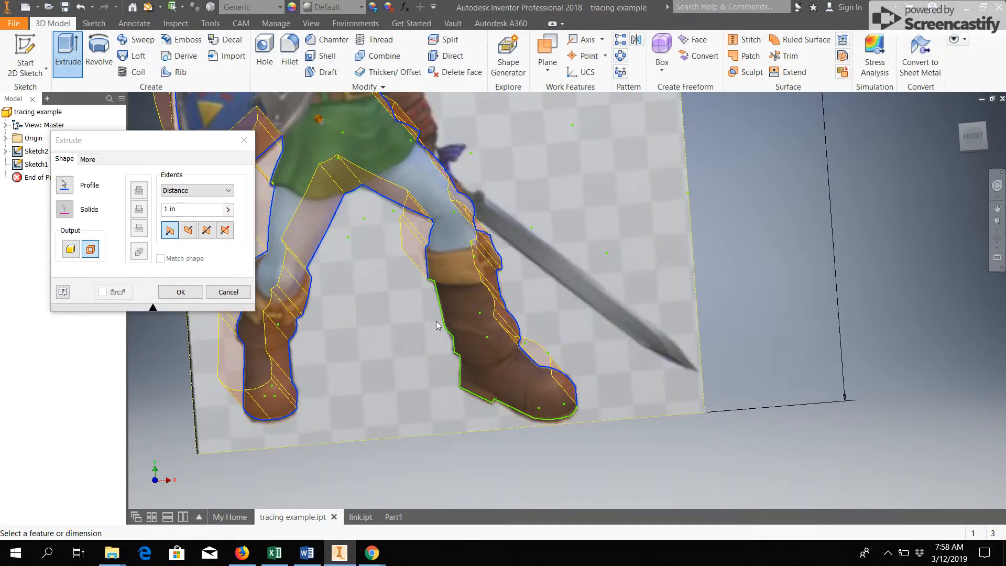
pyautogui.scroll(4, 513, 386)
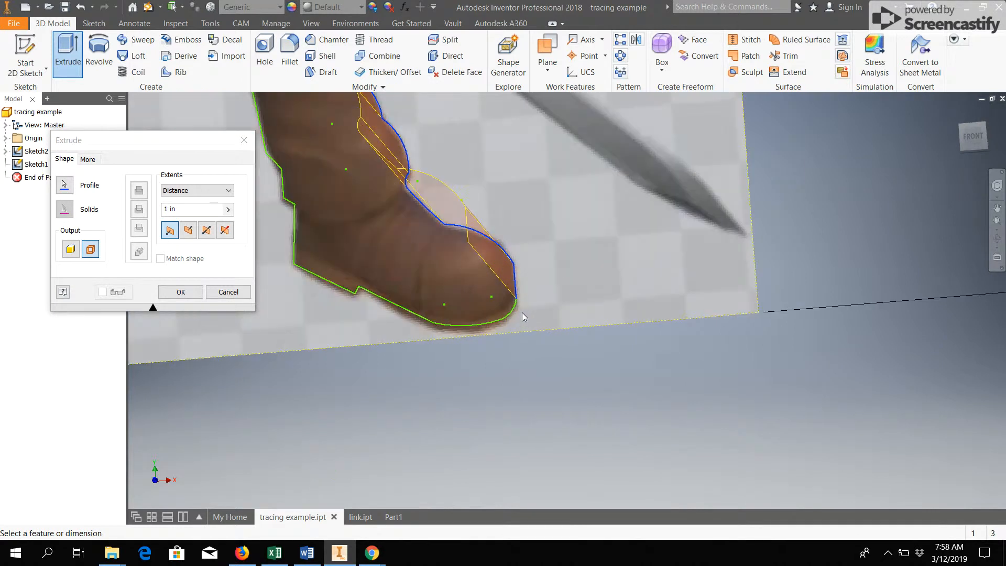
pyautogui.click(227, 292)
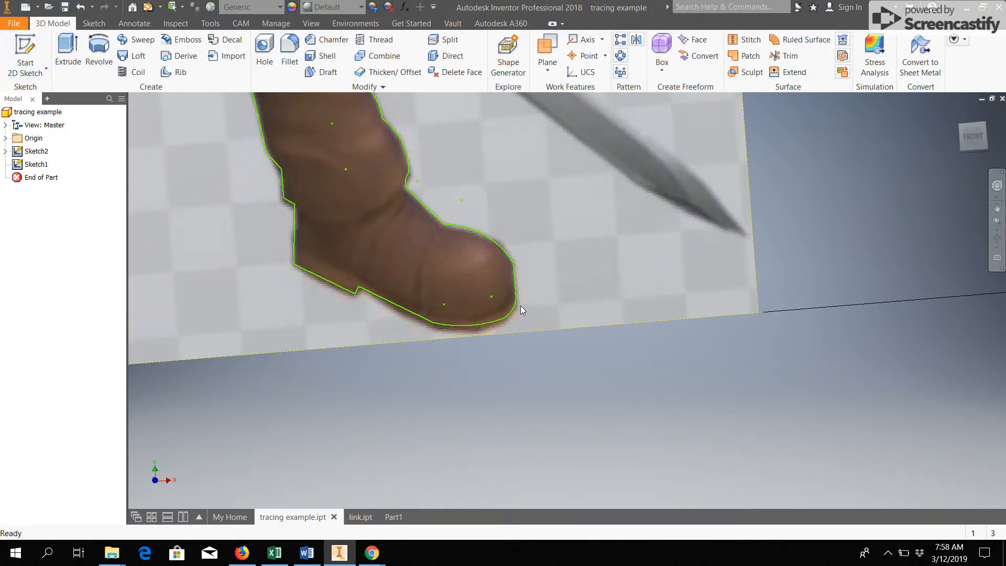
# Step: Open Sketch1 for editing and delete the small arc rounding the lower tip of the sword-side boot's toe
pyautogui.click(35, 164)
pyautogui.click(35, 164)
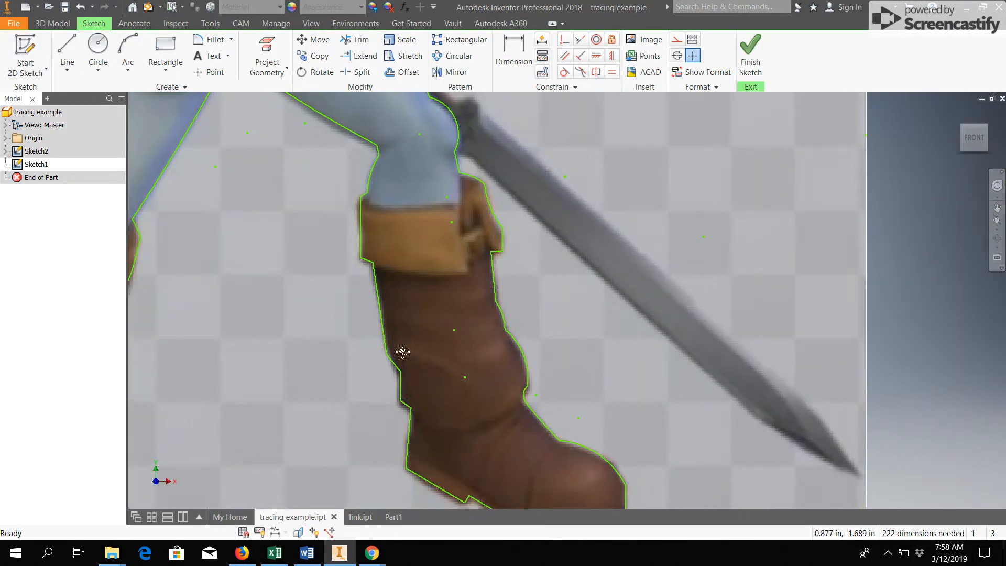
pyautogui.moveTo(402, 351); pyautogui.dragTo(313, 163, button='middle')
pyautogui.scroll(3, 314, 163)
pyautogui.scroll(-6, 421, 279)
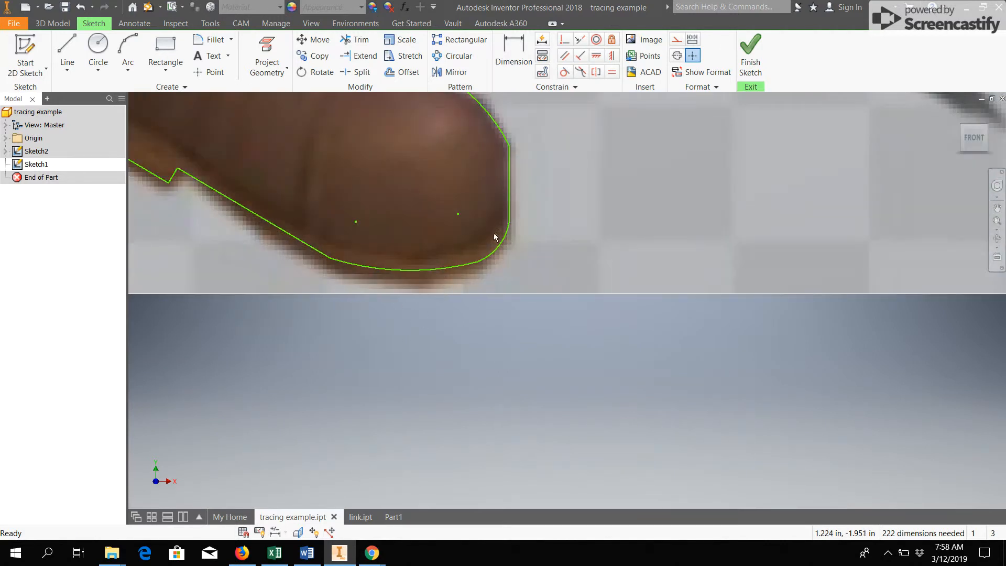
pyautogui.scroll(-3, 502, 242)
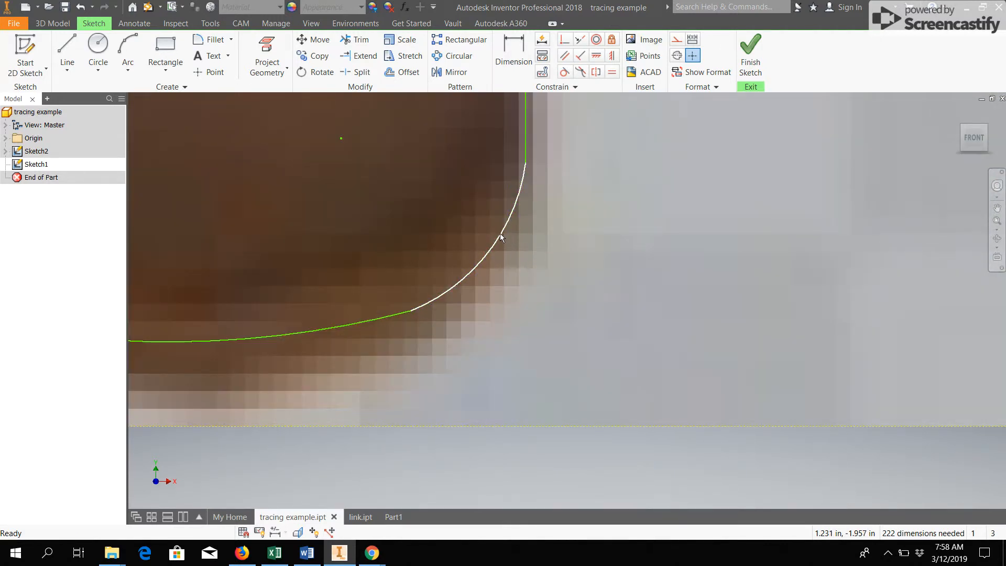
pyautogui.press('Delete')
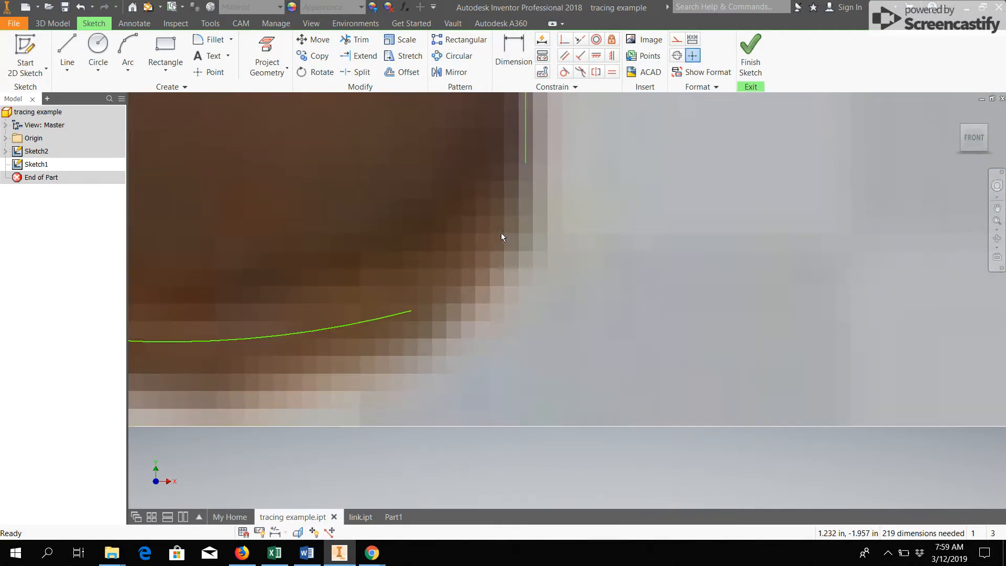
# Step: Draw a three-point arc from the toe's vertical line to the end of the sole's curve, and finish the sketch
pyautogui.click(127, 52)
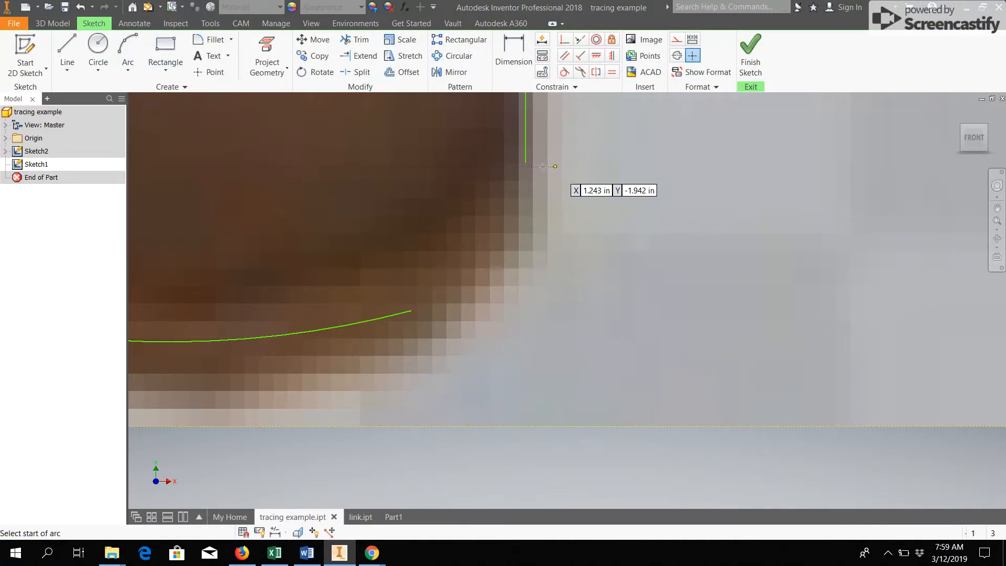
pyautogui.click(526, 163)
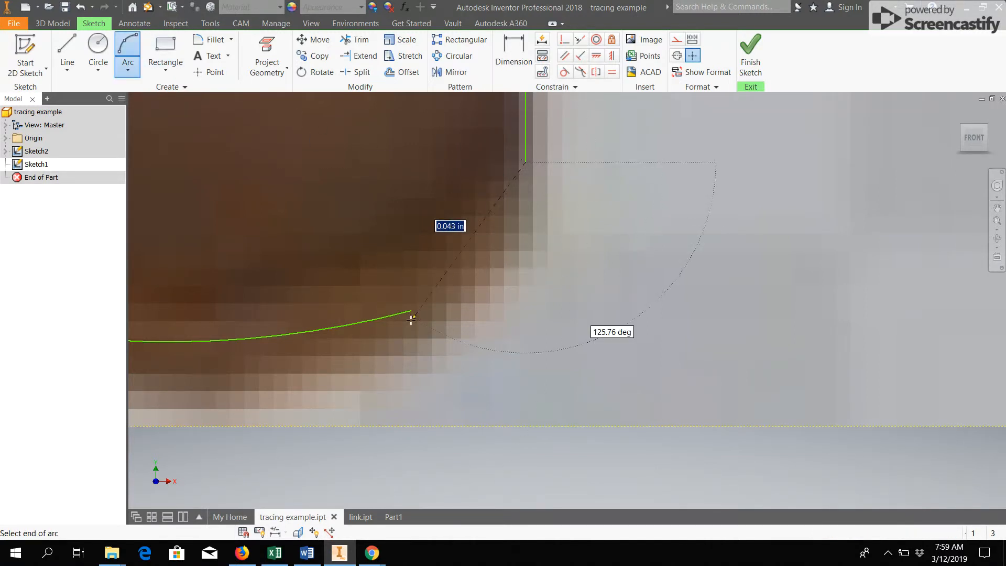
pyautogui.click(411, 310)
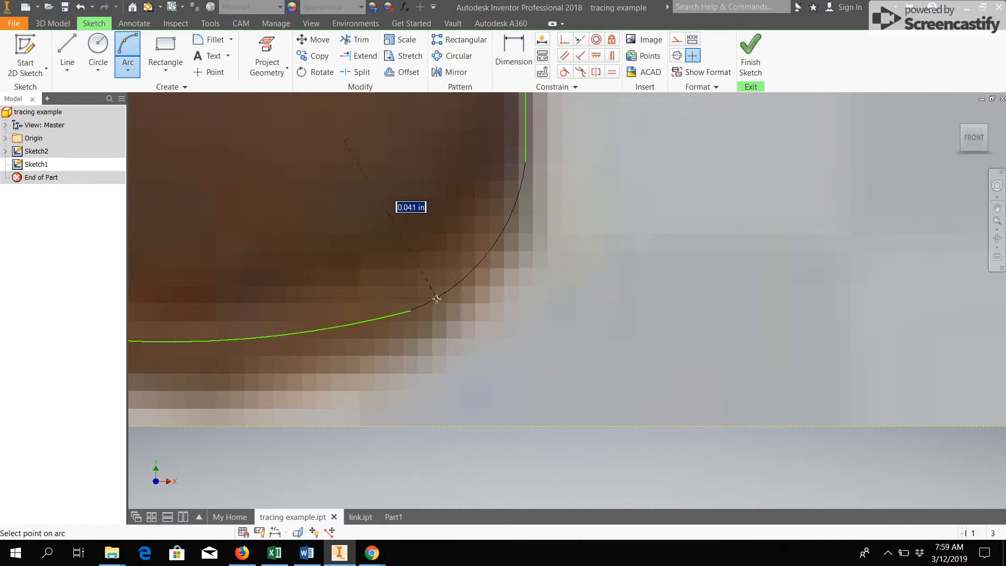
pyautogui.click(437, 297)
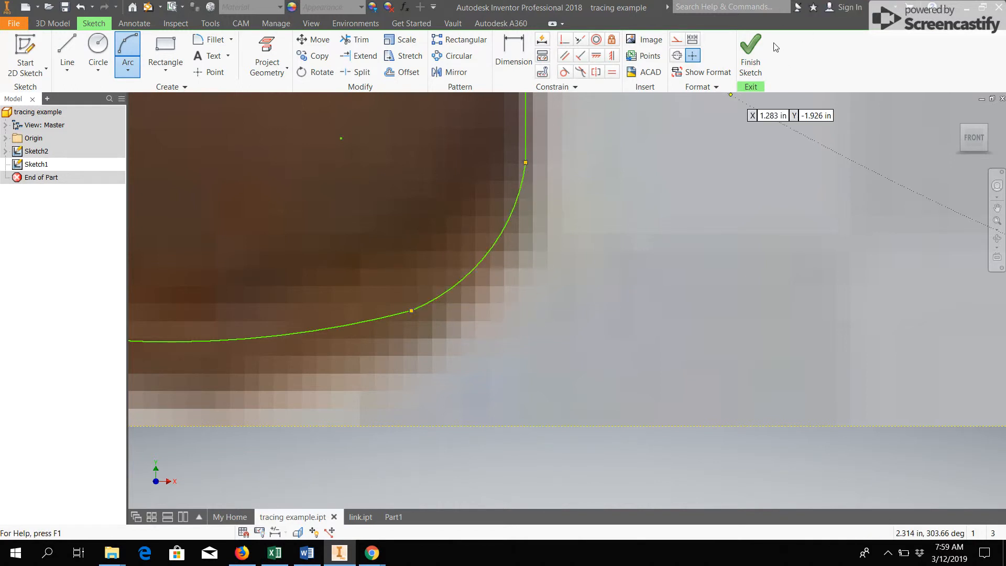
pyautogui.click(755, 52)
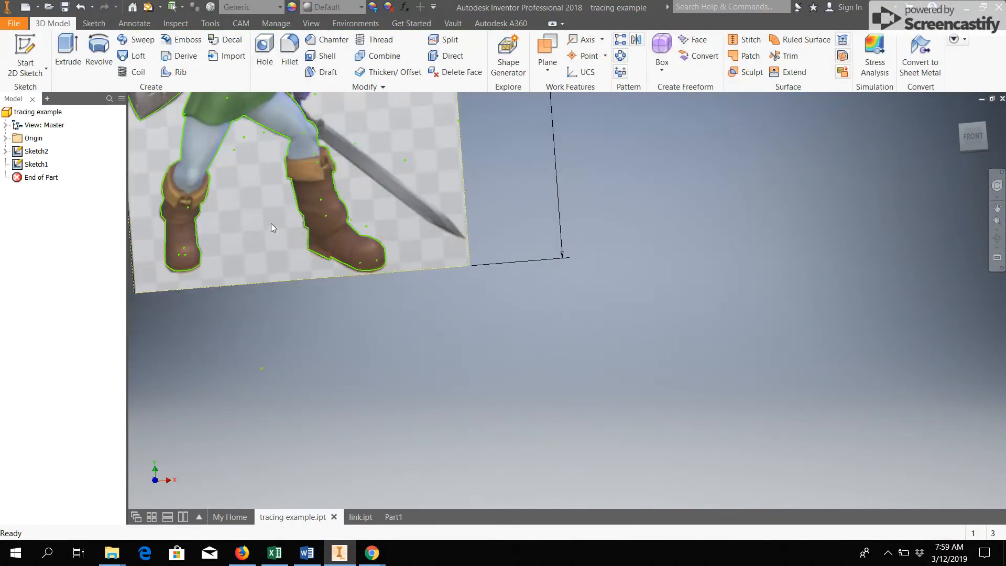
# Step: Extrude the closed character outline as a solid by .05 in, with the direction reversed to go behind the image
pyautogui.click(78, 58)
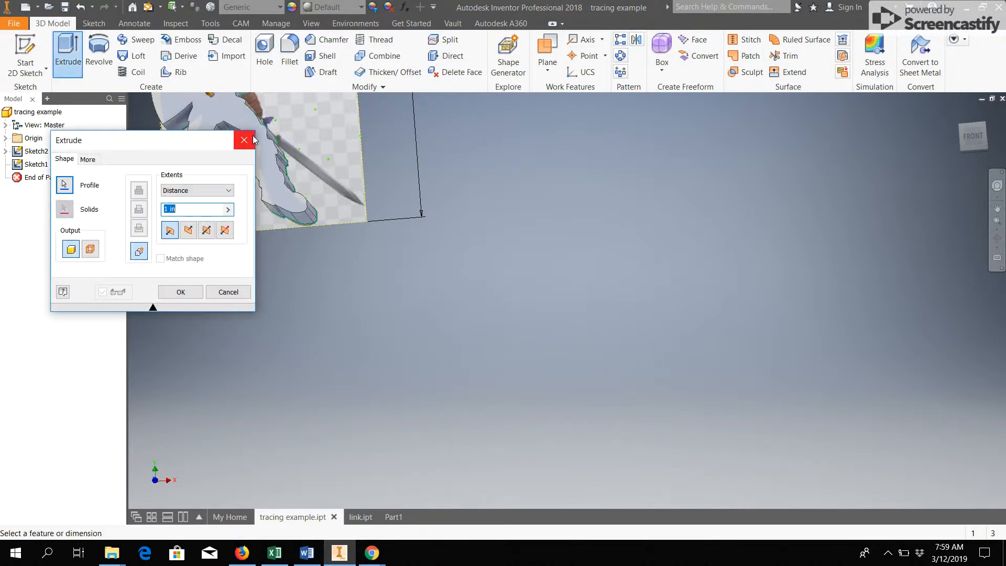
pyautogui.moveTo(288, 189); pyautogui.dragTo(557, 355, button='middle')
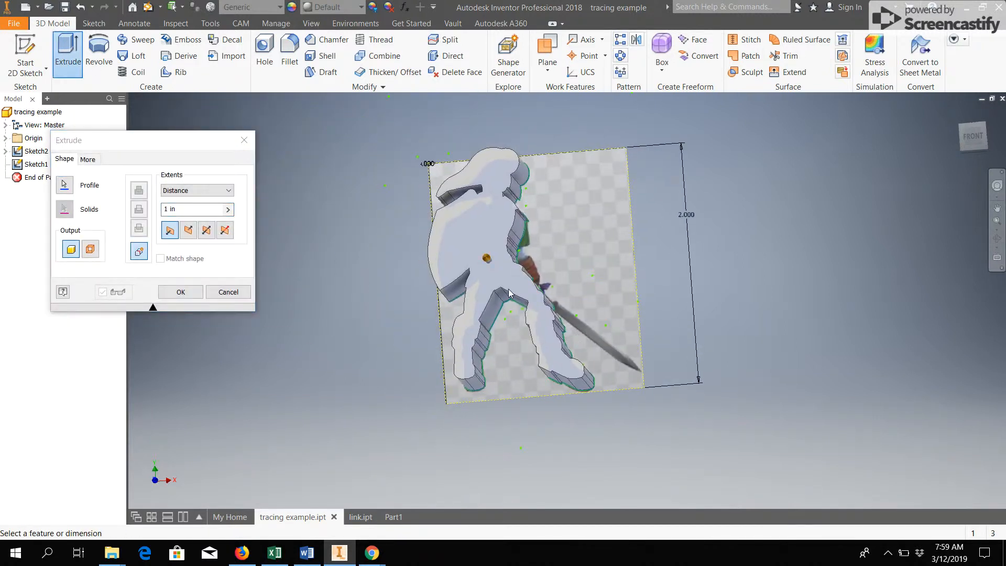
pyautogui.keyDown('shift'); pyautogui.moveTo(528, 260); pyautogui.dragTo(482, 260, button='middle'); pyautogui.keyUp('shift')
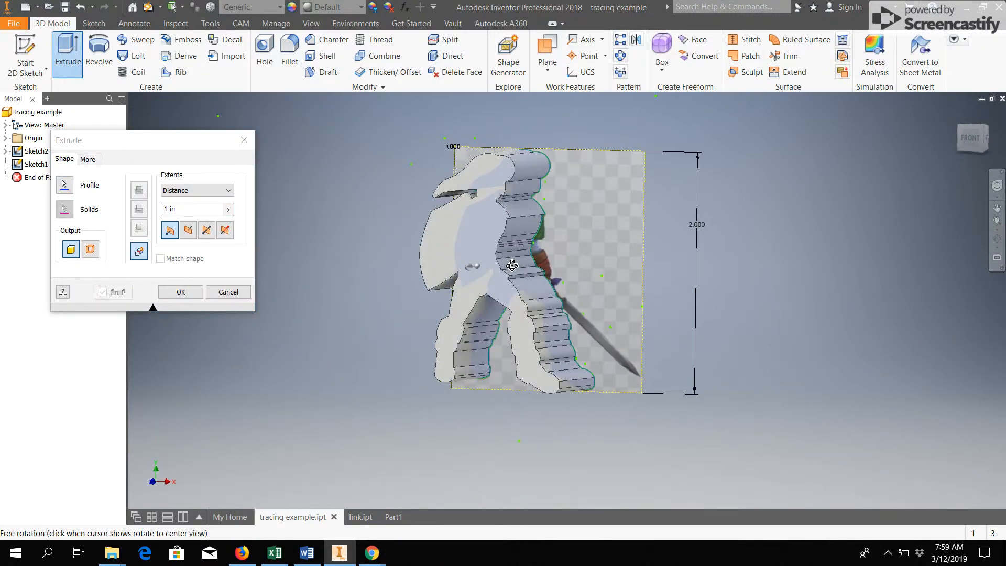
pyautogui.click(197, 209)
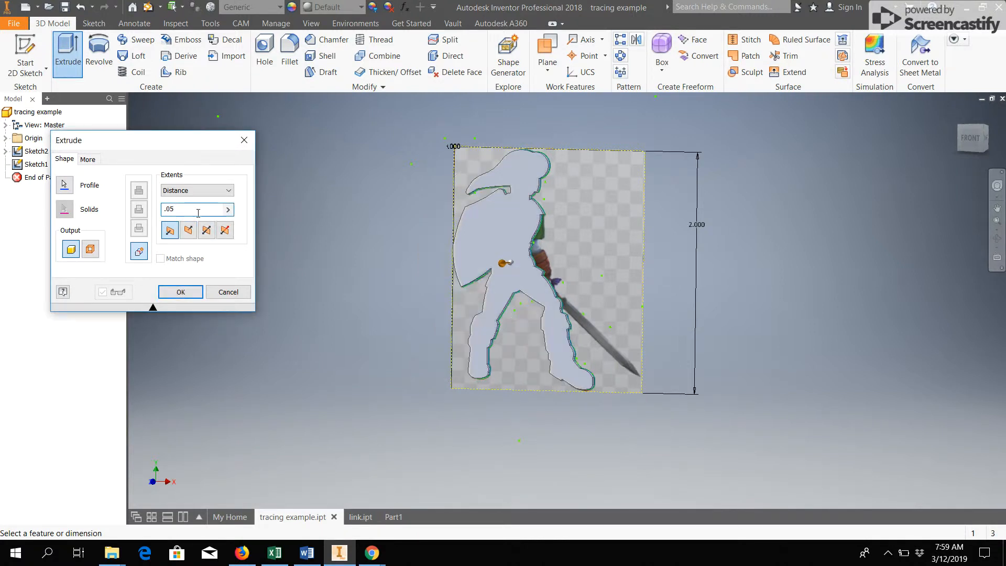
pyautogui.click(189, 231)
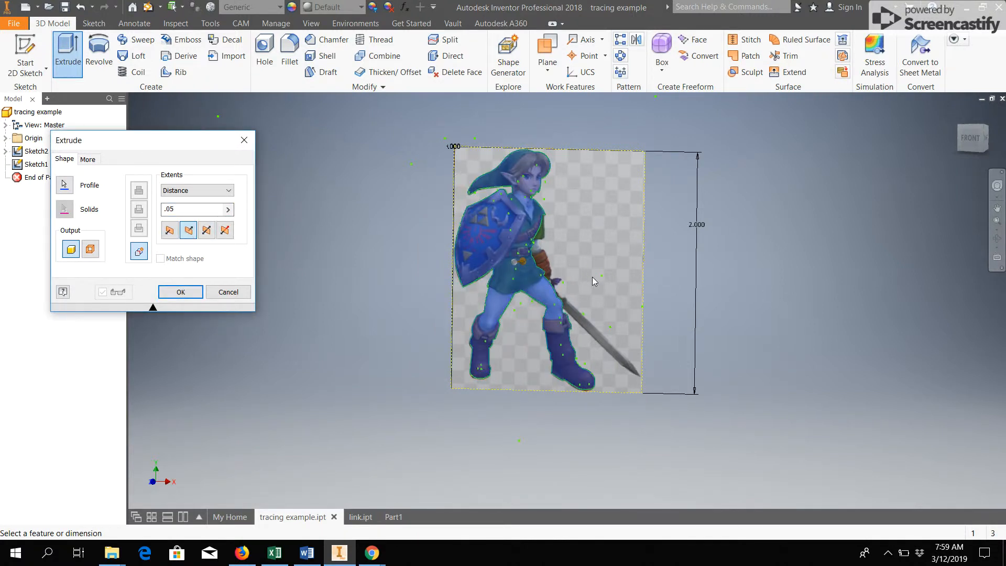
pyautogui.click(181, 293)
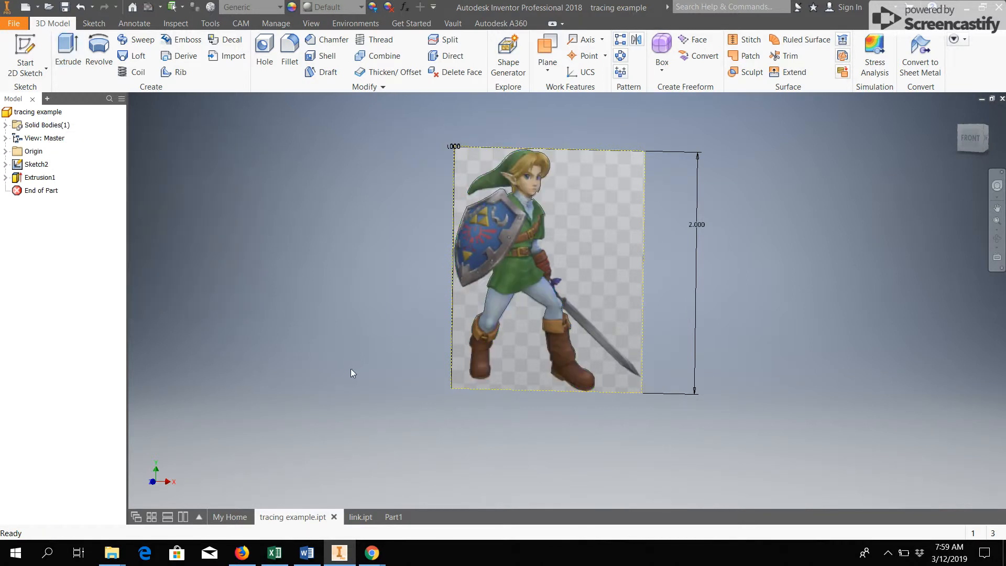
# Step: Apply the Link image as a decal to the front face of the extruded body, with chained faces
pyautogui.click(237, 41)
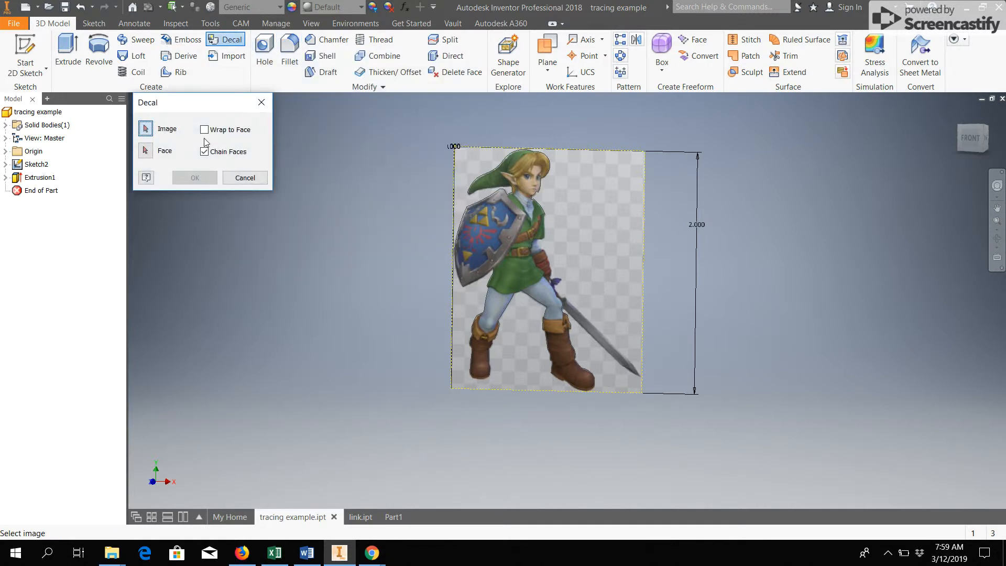
pyautogui.click(637, 184)
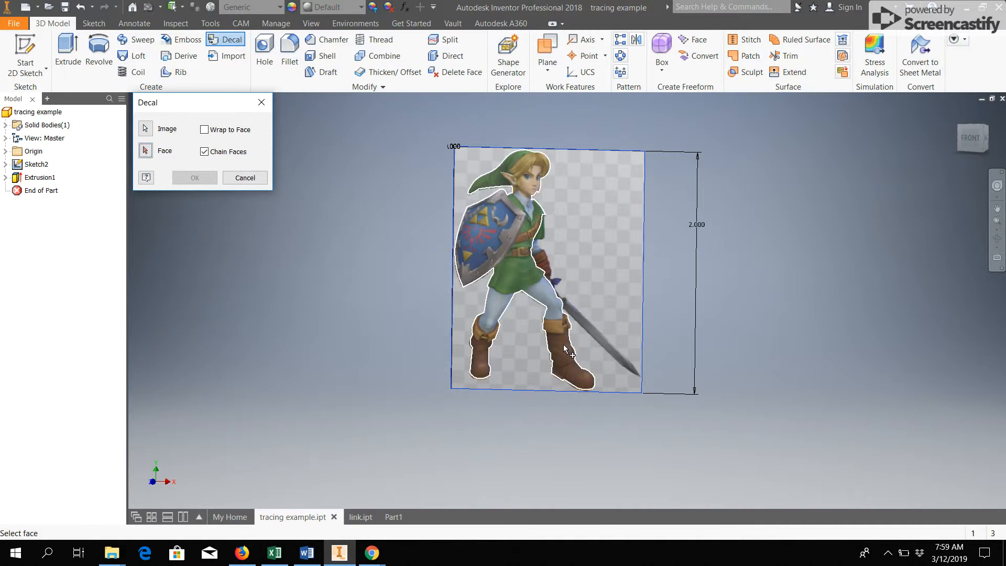
pyautogui.click(535, 288)
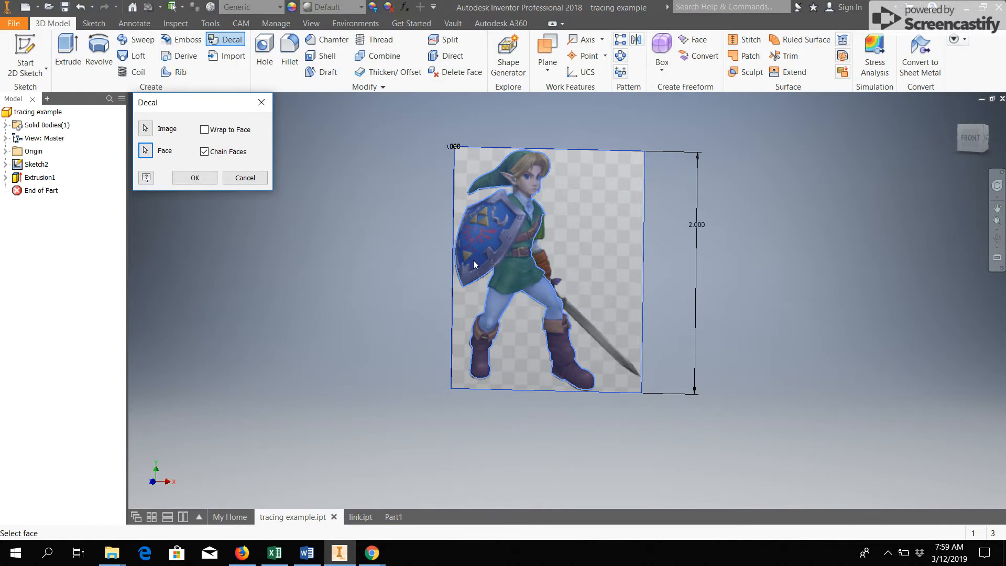
pyautogui.click(193, 178)
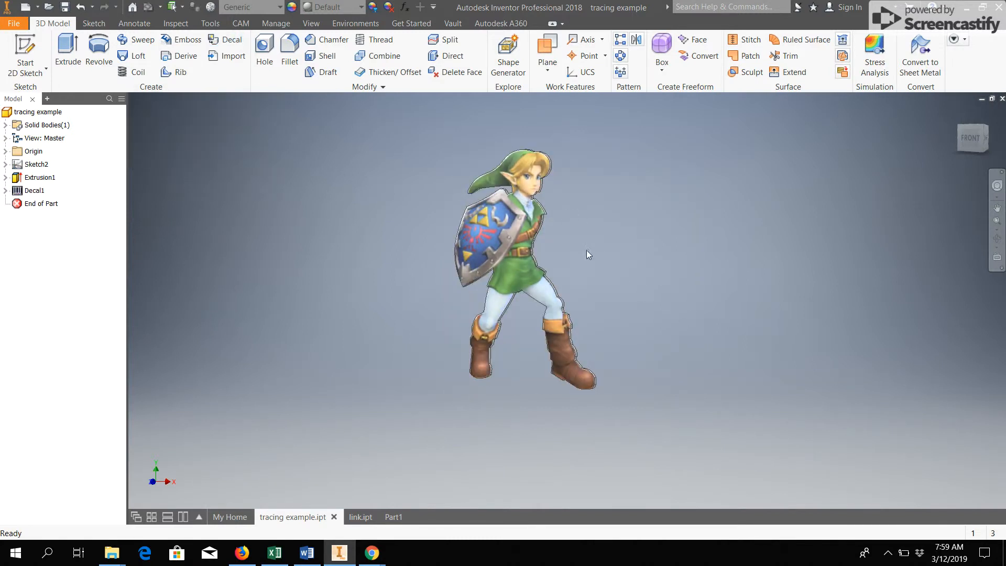
pyautogui.moveTo(652, 342)
pyautogui.keyDown('shift'); pyautogui.mouseDown(button='middle')
pyautogui.moveTo(473, 355)
pyautogui.moveTo(618, 355)
pyautogui.moveTo(675, 329)
pyautogui.moveTo(667, 355)
pyautogui.moveTo(516, 341)
pyautogui.moveTo(646, 359)
pyautogui.mouseUp(button='middle'); pyautogui.keyUp('shift')
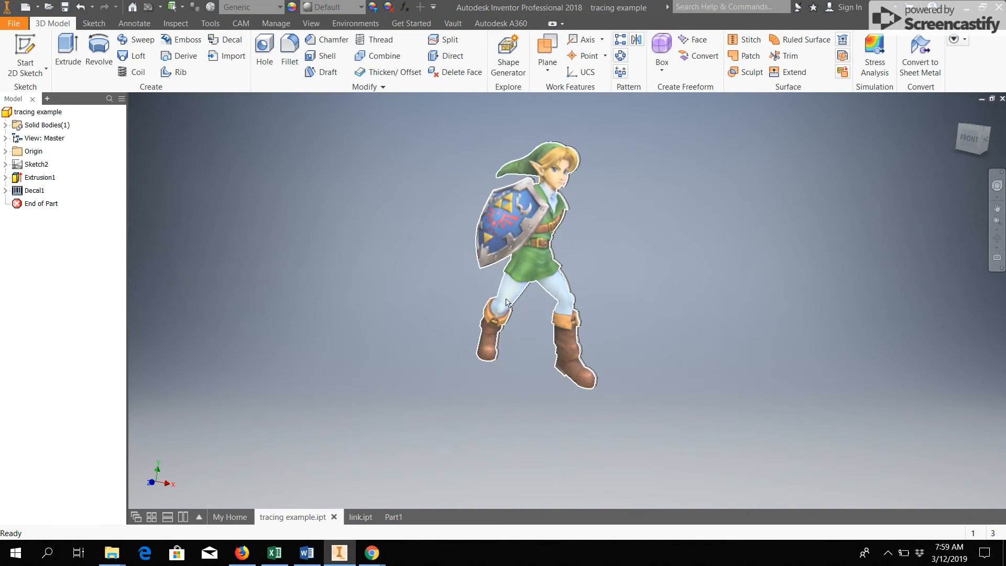
pyautogui.moveTo(626, 271)
pyautogui.keyDown('shift'); pyautogui.mouseDown(button='middle')
pyautogui.moveTo(492, 248)
pyautogui.moveTo(622, 280)
pyautogui.mouseUp(button='middle'); pyautogui.keyUp('shift')
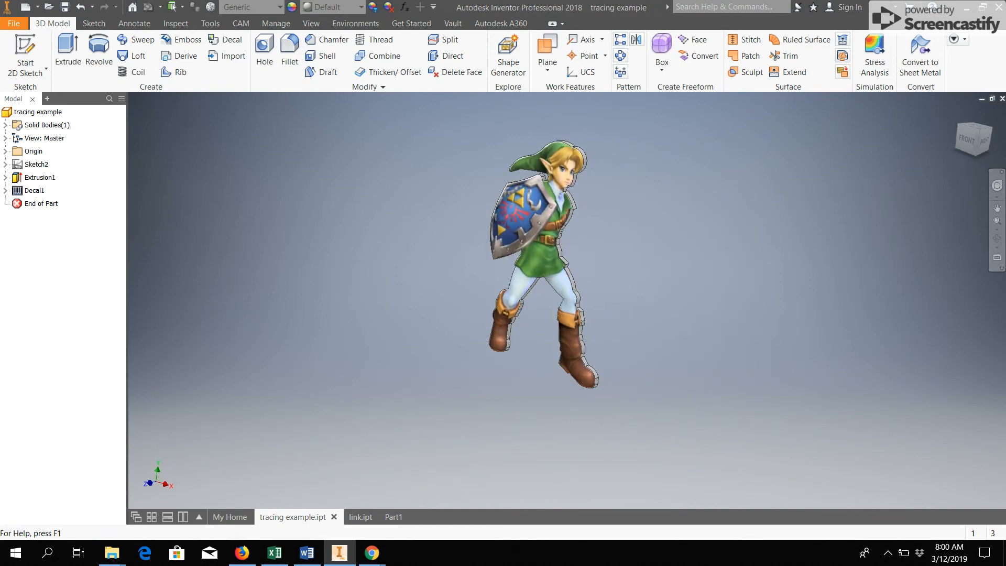
pyautogui.moveTo(372, 552)
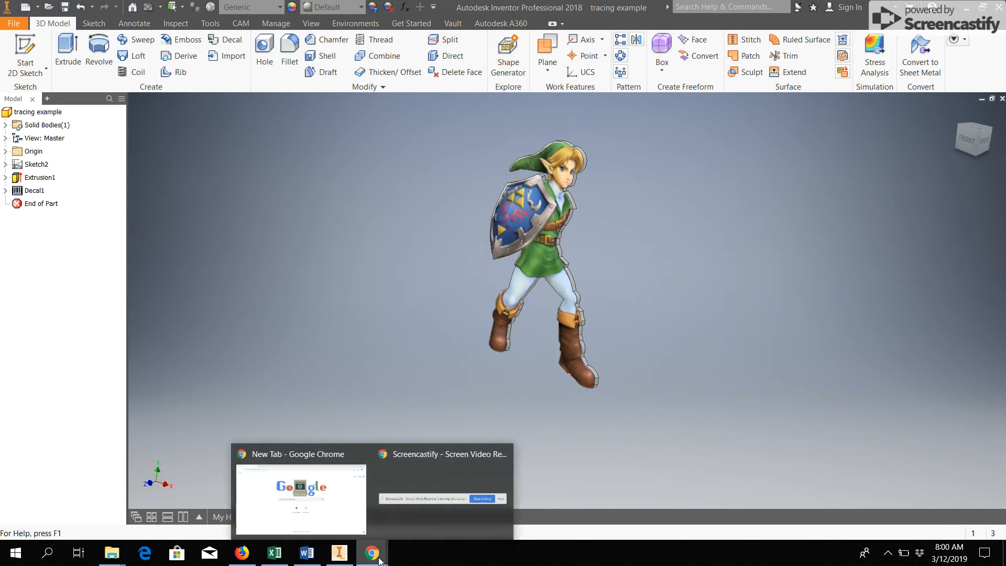
pyautogui.click(416, 519)
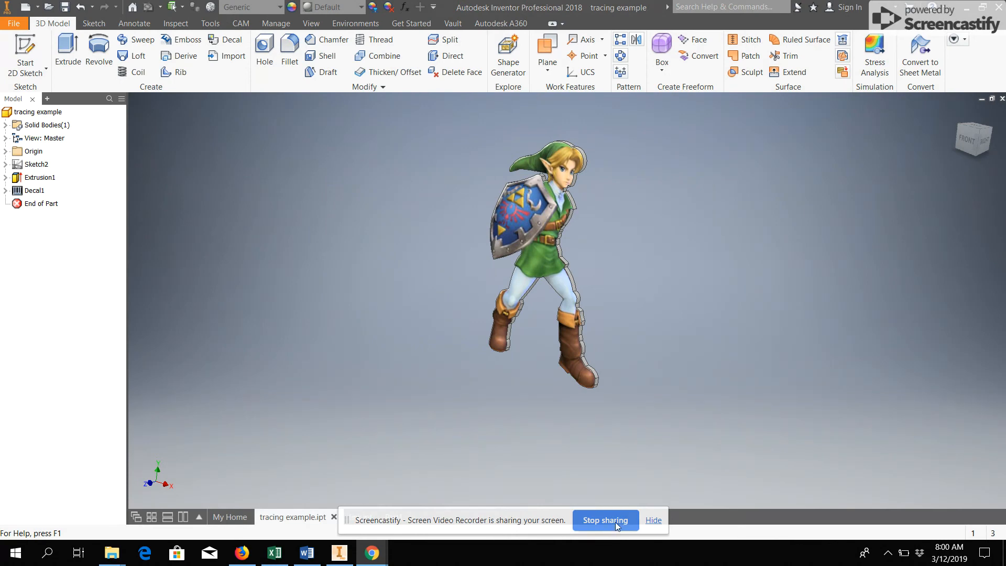